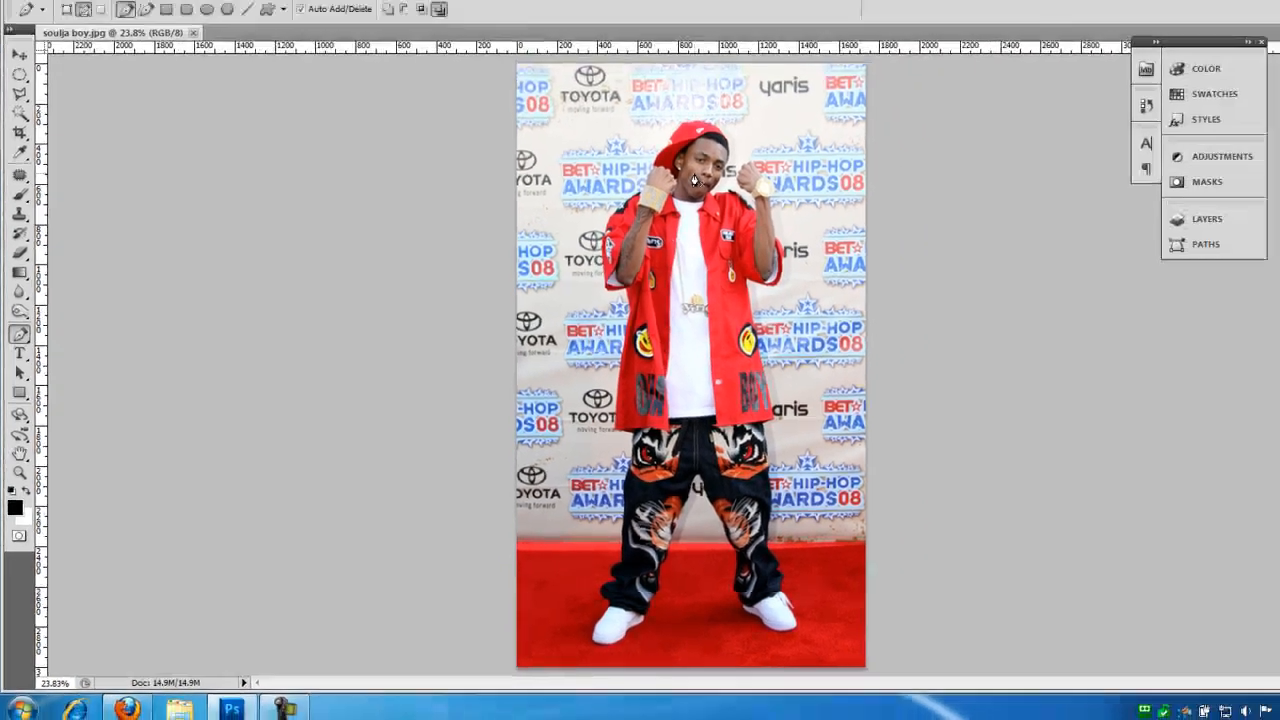
# Start a Pen tool path at the top of the man's red cap and curve it along the cap's right edge to the hair.
pyautogui.scroll(6, 822, 104)
pyautogui.scroll(5, 657, 203)
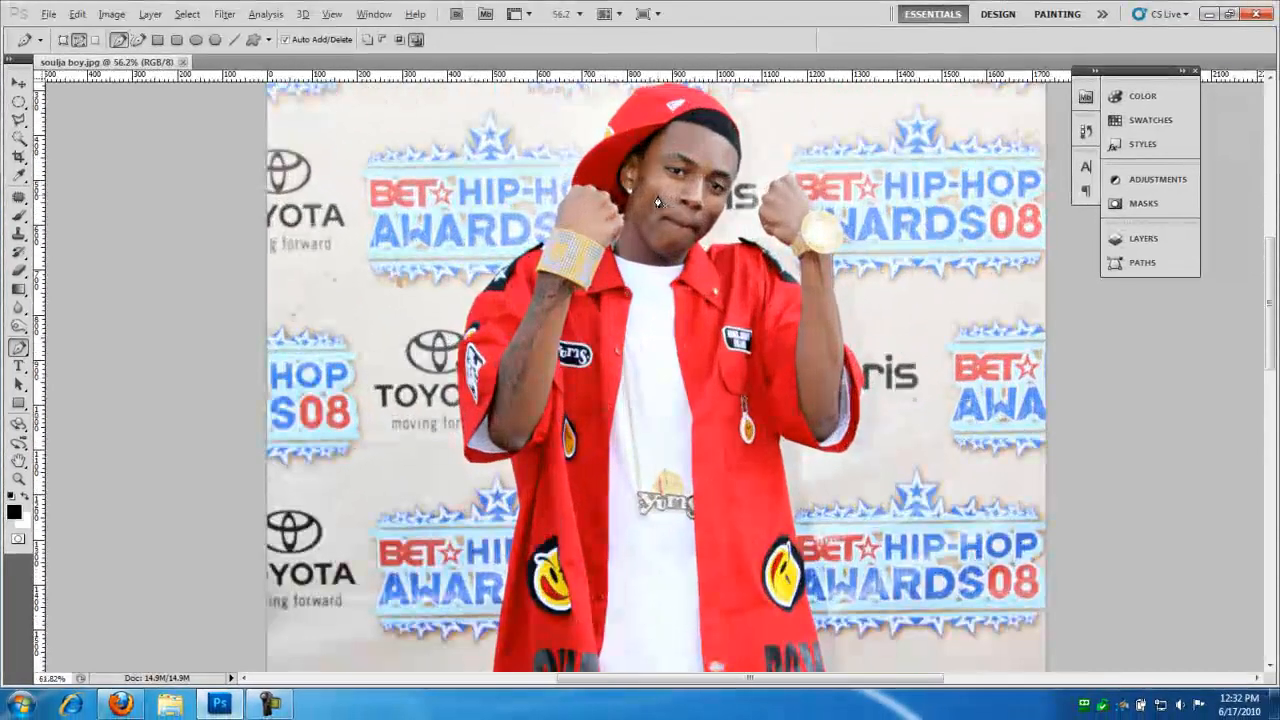
pyautogui.scroll(2, 657, 203)
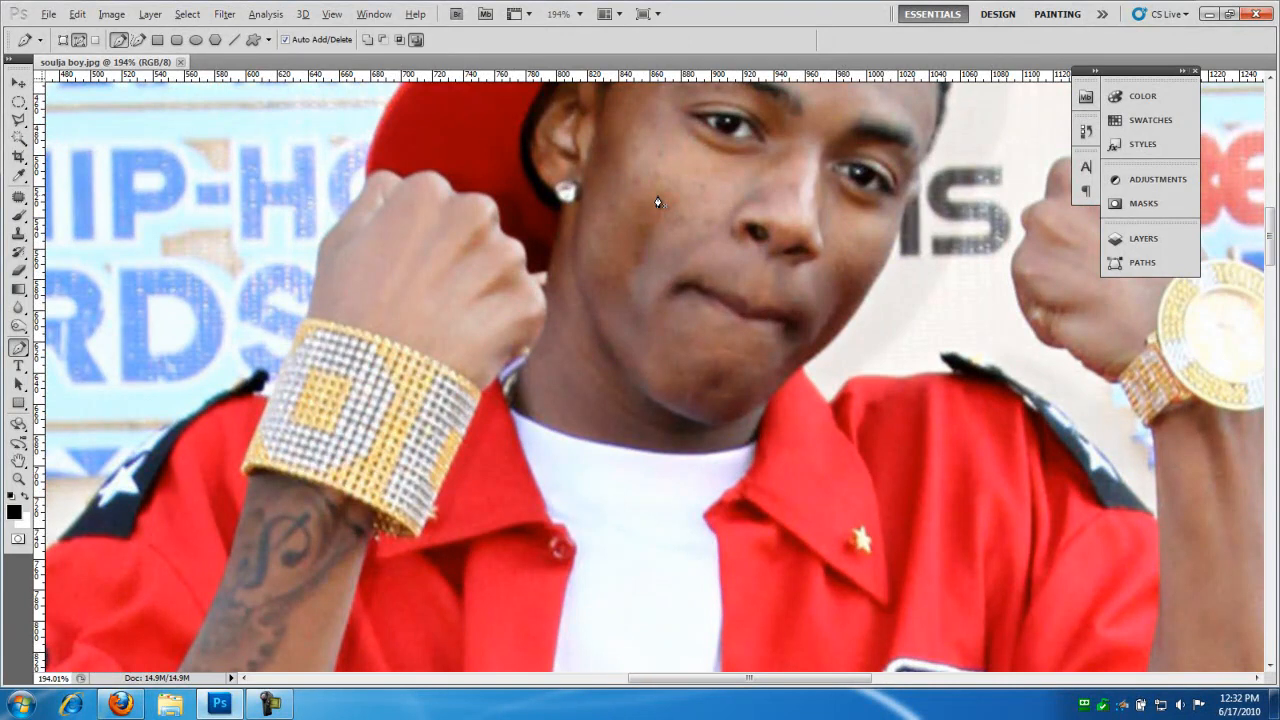
pyautogui.press('alt')
pyautogui.scroll(1, 657, 203)
pyautogui.moveTo(701, 181); pyautogui.dragTo(484, 451)
pyautogui.scroll(-3, 486, 448)
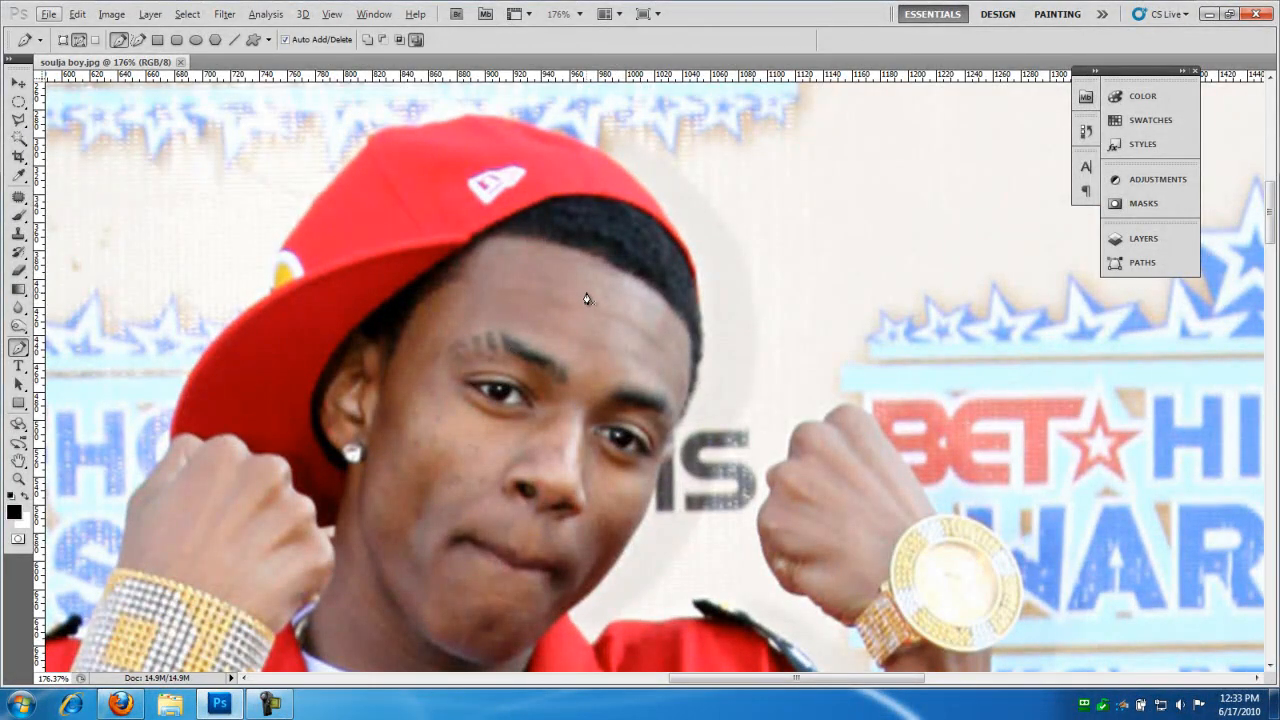
pyautogui.click(468, 118)
pyautogui.moveTo(688, 251); pyautogui.dragTo(776, 401)
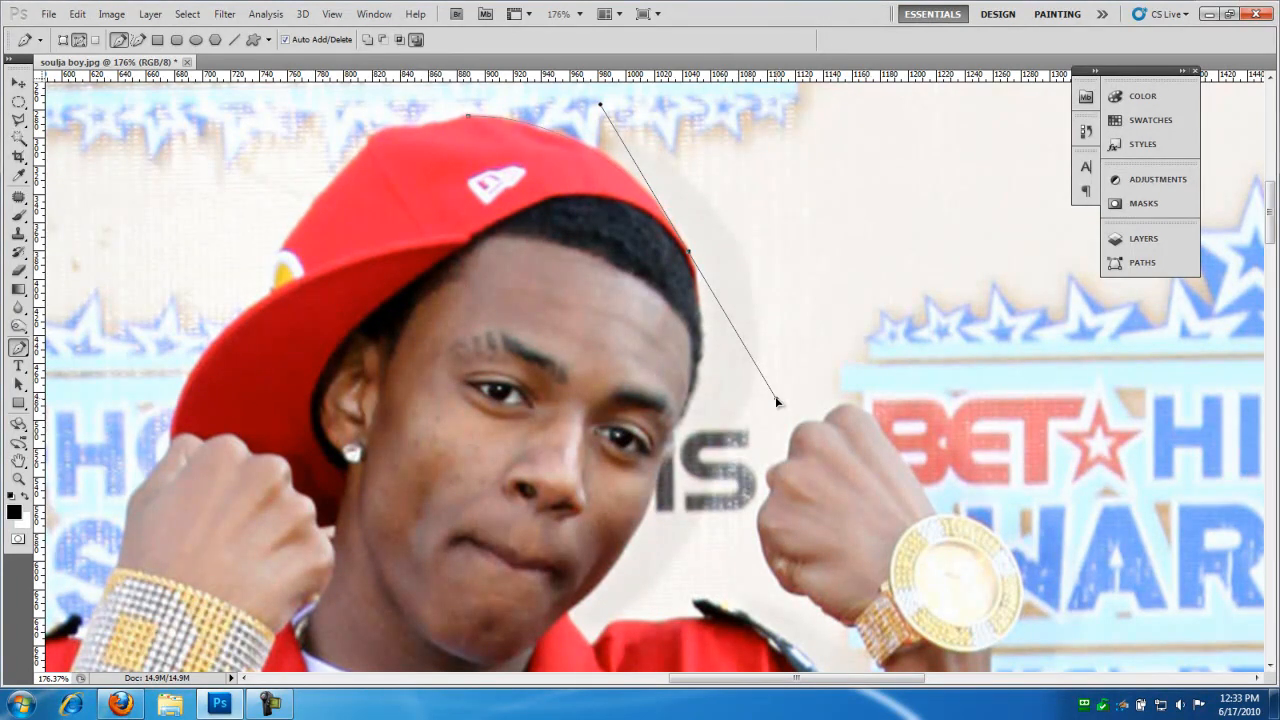
pyautogui.moveTo(778, 401)
pyautogui.mouseDown()
pyautogui.moveTo(806, 424)
pyautogui.moveTo(777, 391)
pyautogui.moveTo(731, 380)
pyautogui.moveTo(742, 369)
pyautogui.moveTo(770, 404)
pyautogui.mouseUp()
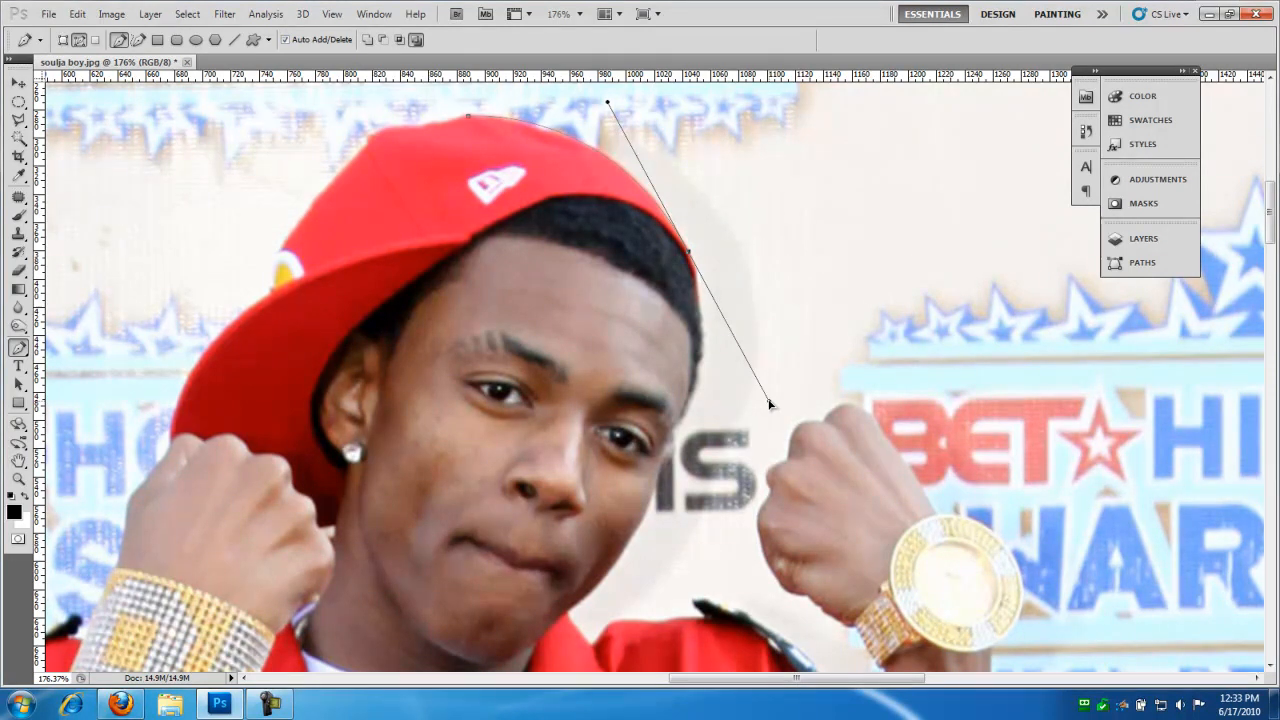
pyautogui.moveTo(770, 404); pyautogui.dragTo(695, 270)
# Continue the path around the hair and temple, then along the cheek and jawline to the shirt collar.
pyautogui.moveTo(680, 419); pyautogui.dragTo(664, 491)
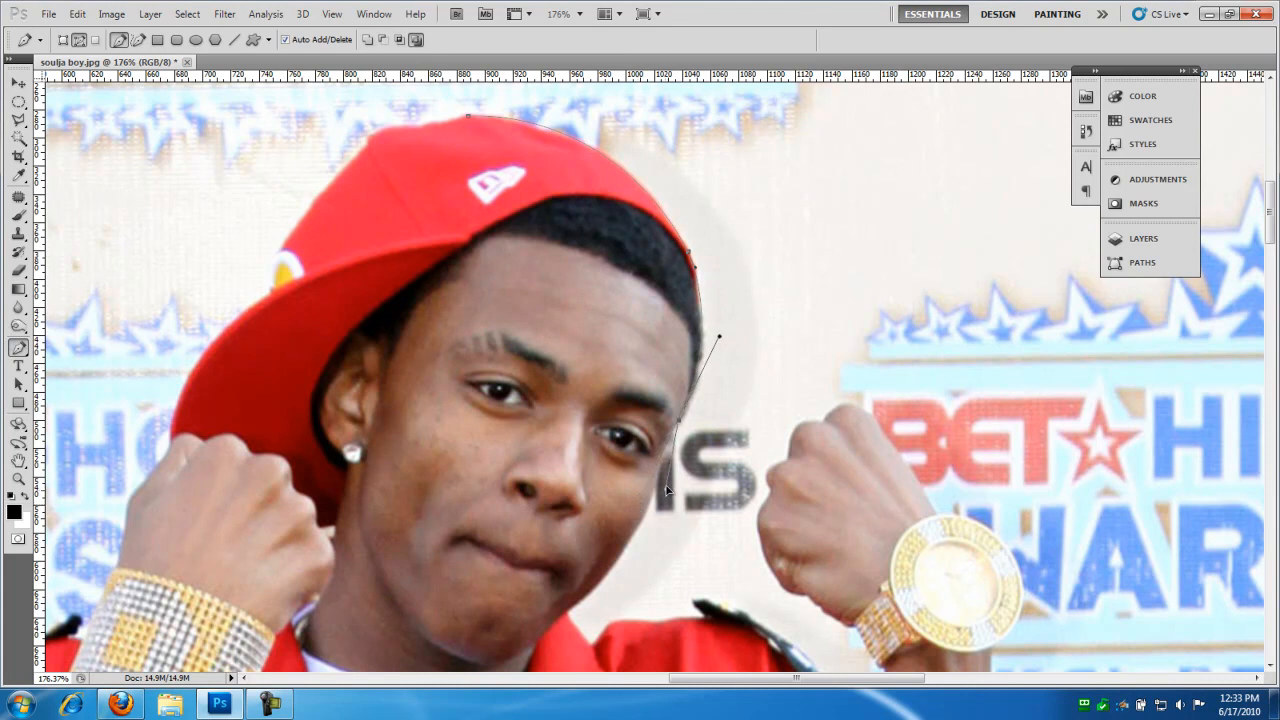
pyautogui.moveTo(675, 434); pyautogui.dragTo(676, 431)
pyautogui.click(671, 429)
pyautogui.moveTo(656, 479); pyautogui.dragTo(694, 314)
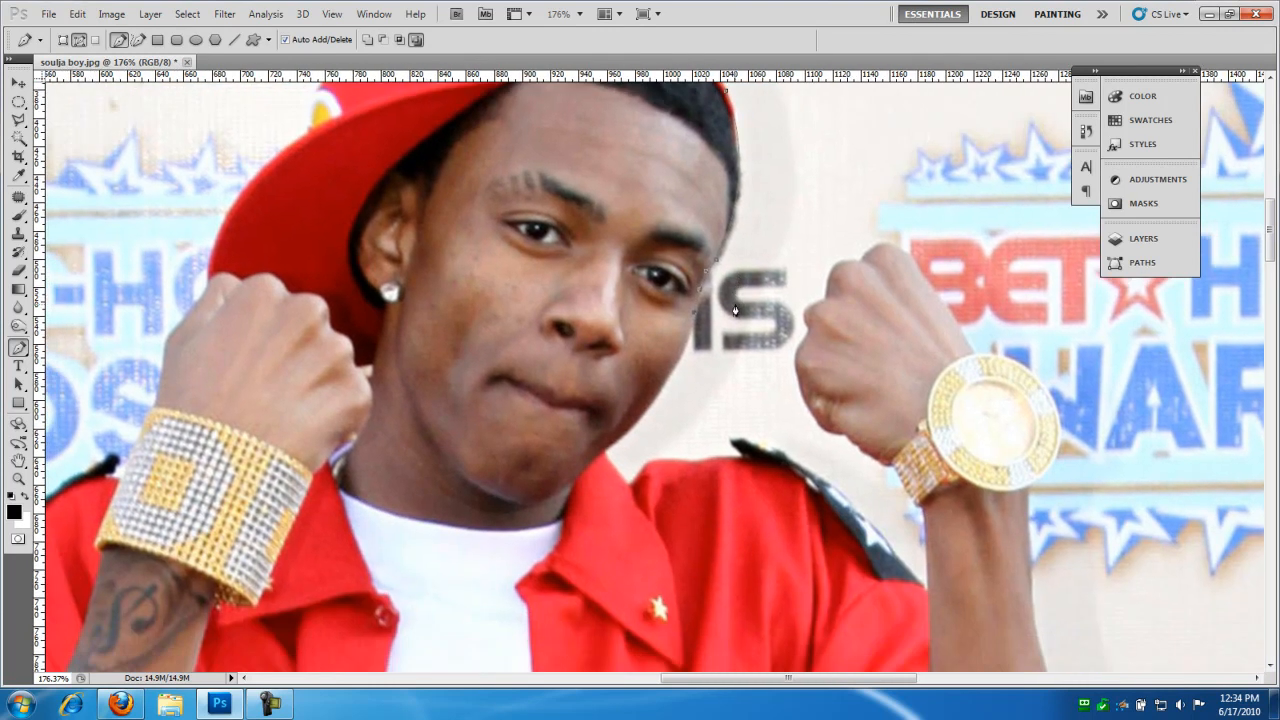
pyautogui.click(664, 384)
pyautogui.click(648, 406)
pyautogui.click(627, 431)
pyautogui.click(604, 450)
# Extend the path along the top of the red shirt's shoulder and around the tip of the black epaulette.
pyautogui.click(662, 460)
pyautogui.click(683, 461)
pyautogui.click(710, 461)
pyautogui.click(738, 440)
pyautogui.click(744, 439)
pyautogui.click(762, 447)
pyautogui.click(781, 454)
# Trace the outer edge of the star-patterned epaulette down to where the shoulder meets the raised forearm.
pyautogui.click(820, 472)
pyautogui.hotkey('ctrl', 'z')
pyautogui.click(810, 470)
pyautogui.click(824, 477)
pyautogui.click(850, 507)
pyautogui.click(879, 533)
pyautogui.click(893, 555)
pyautogui.click(926, 588)
# Carry the path from the epaulette's lower end up the inner forearm to the watch band.
pyautogui.click(917, 506)
pyautogui.click(893, 469)
pyautogui.click(929, 590)
pyautogui.hotkey('ctrl', 'z')
pyautogui.click(929, 593)
pyautogui.click(923, 510)
pyautogui.click(917, 508)
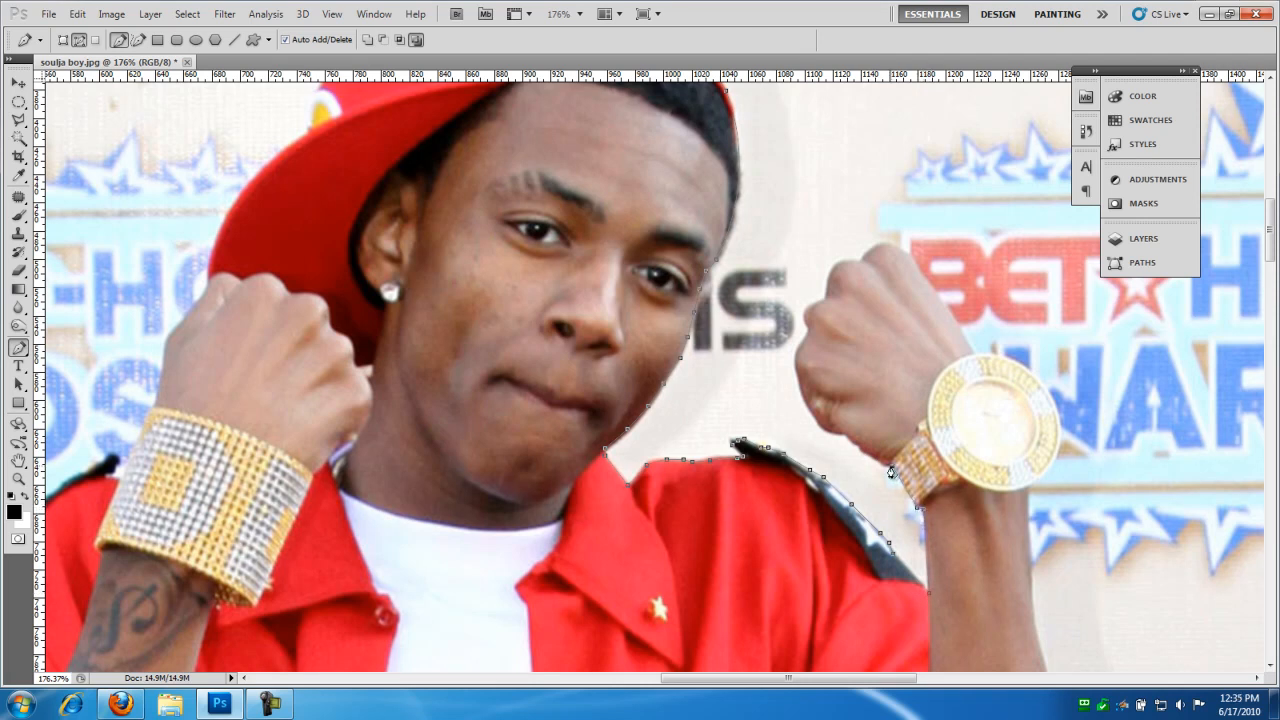
# Trace the inner edge of the watch band and wrist, then the underside of the raised fist.
pyautogui.click(870, 457)
pyautogui.click(861, 452)
pyautogui.click(858, 446)
pyautogui.click(844, 436)
pyautogui.moveTo(806, 406)
pyautogui.mouseDown()
pyautogui.moveTo(774, 369)
pyautogui.moveTo(800, 392)
pyautogui.mouseUp()
pyautogui.click(797, 376)
# Curve the path over the knuckles and down the back of the hand to the gold watch.
pyautogui.moveTo(792, 304); pyautogui.dragTo(843, 290)
pyautogui.moveTo(887, 275); pyautogui.dragTo(918, 273)
pyautogui.click(940, 299)
pyautogui.click(955, 320)
pyautogui.click(972, 355)
# Curve the path around the outer rim of the gold watch to the edge of the forearm.
pyautogui.moveTo(937, 367); pyautogui.dragTo(781, 316)
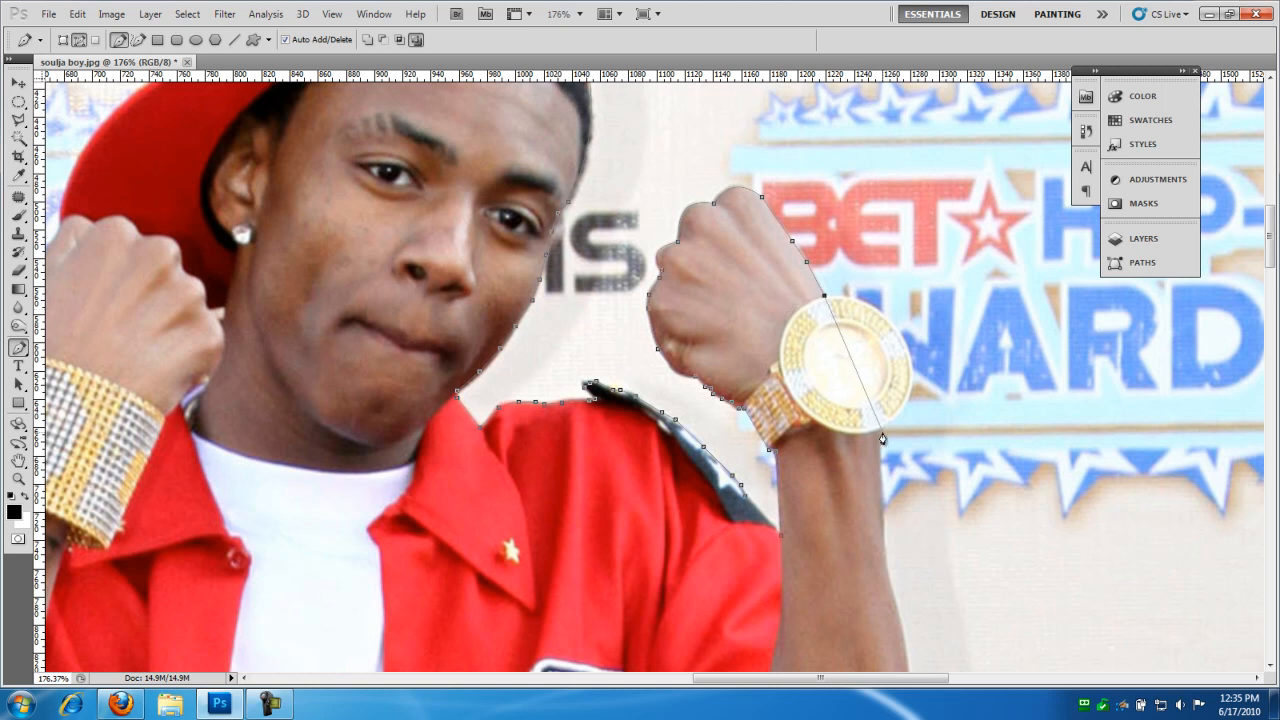
pyautogui.moveTo(881, 434); pyautogui.dragTo(807, 553)
pyautogui.hotkey('ctrl', 'z')
pyautogui.moveTo(906, 348); pyautogui.dragTo(934, 407)
pyautogui.moveTo(931, 396); pyautogui.dragTo(911, 361)
pyautogui.moveTo(882, 434)
pyautogui.mouseDown()
pyautogui.moveTo(832, 455)
pyautogui.moveTo(881, 451)
pyautogui.mouseUp()
# Trace the outer edge of the forearm from below the watch down to the red sleeve.
pyautogui.click(881, 467)
pyautogui.click(881, 497)
pyautogui.moveTo(849, 506); pyautogui.dragTo(823, 352)
pyautogui.click(860, 391)
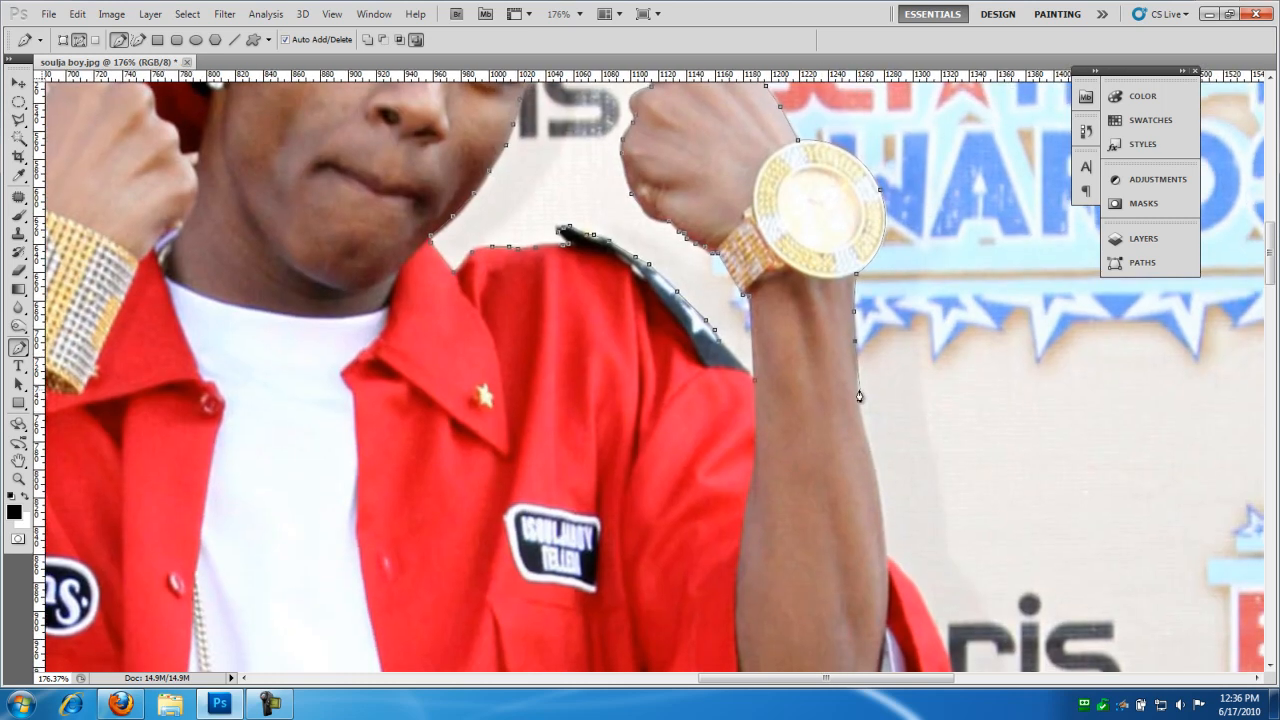
pyautogui.click(863, 417)
pyautogui.moveTo(886, 554); pyautogui.dragTo(883, 562)
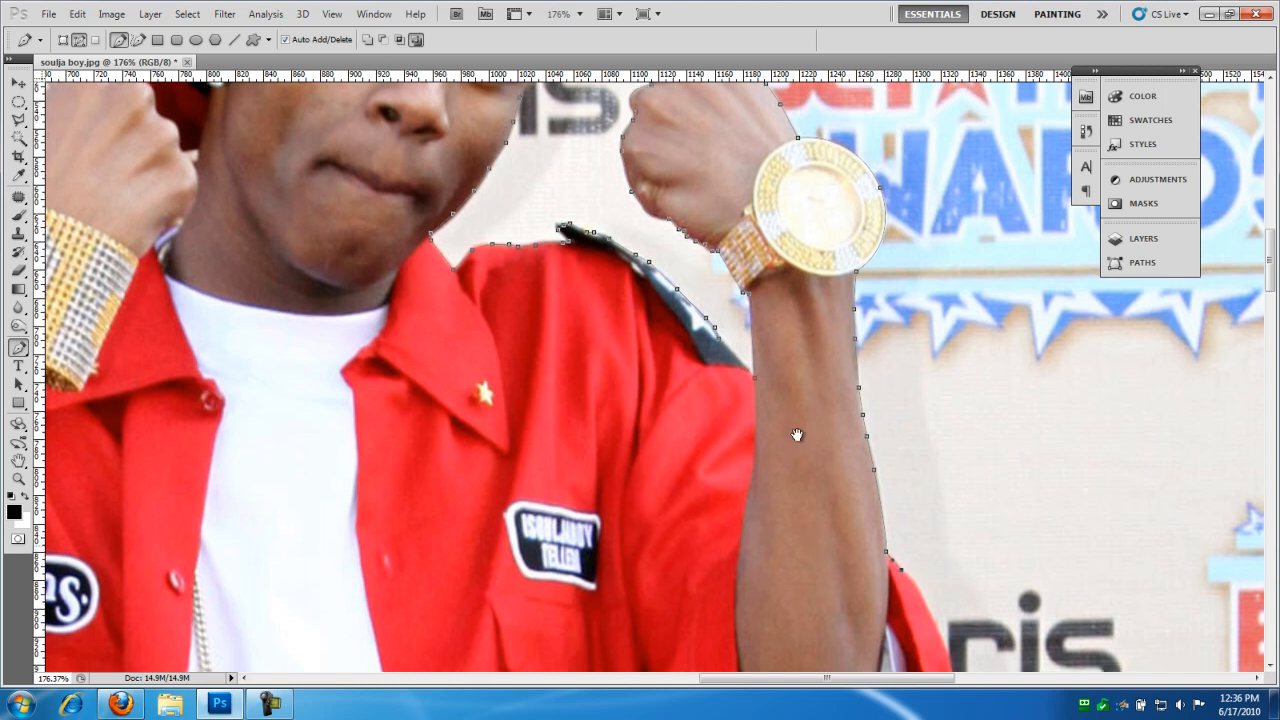
# Trace the outer edge and lower hem of the red sleeve back to the side of the shirt.
pyautogui.moveTo(814, 534); pyautogui.dragTo(776, 372)
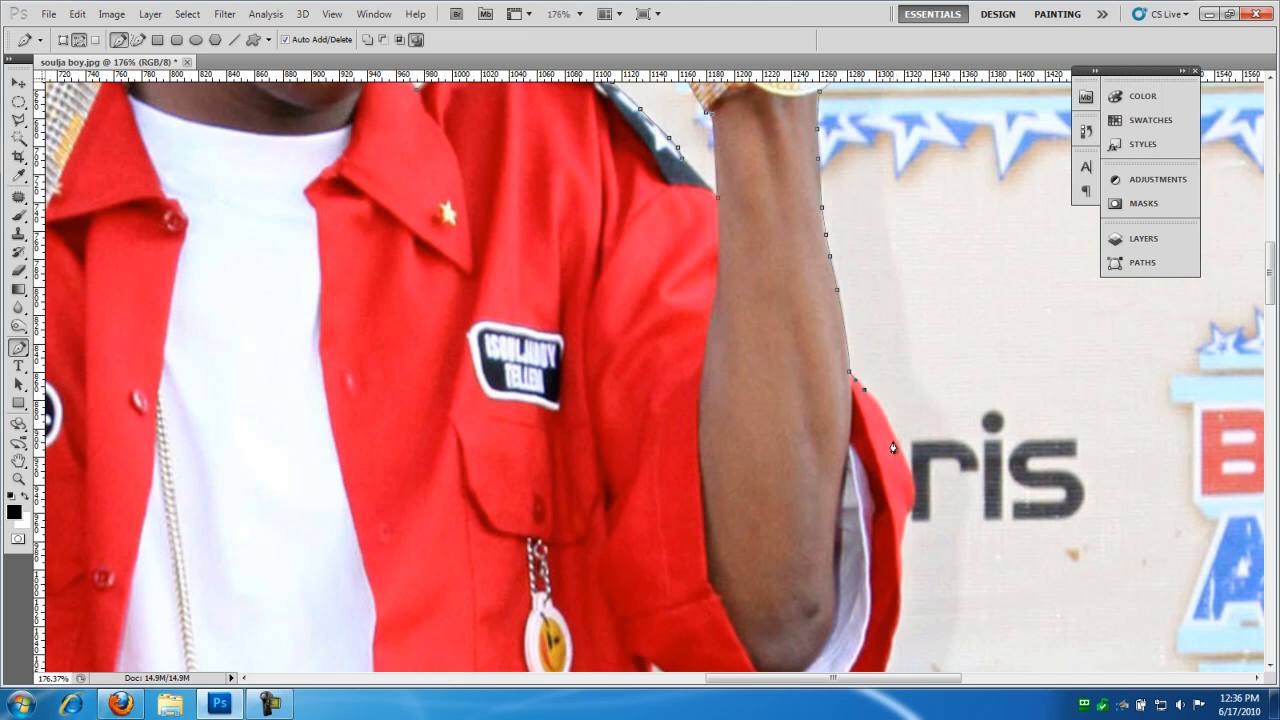
pyautogui.click(881, 406)
pyautogui.moveTo(908, 513); pyautogui.dragTo(898, 552)
pyautogui.moveTo(871, 447); pyautogui.dragTo(889, 282)
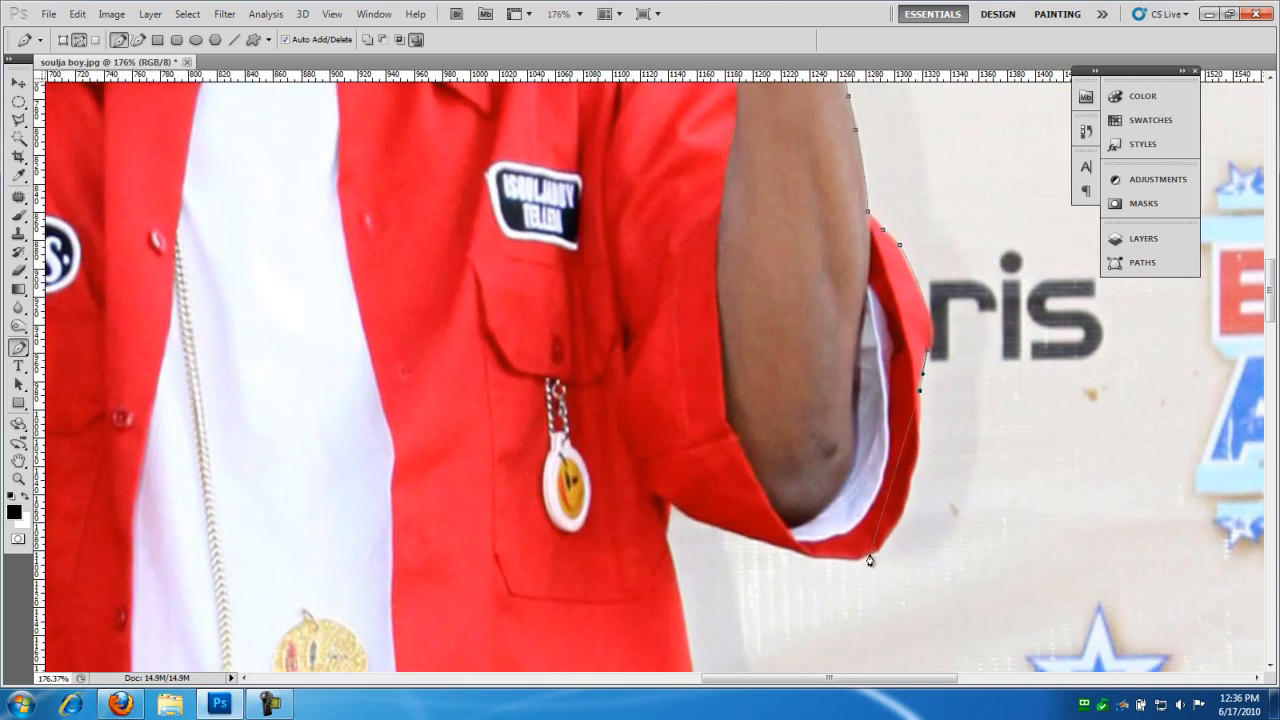
pyautogui.moveTo(860, 558)
pyautogui.mouseDown()
pyautogui.moveTo(903, 571)
pyautogui.moveTo(814, 566)
pyautogui.moveTo(795, 591)
pyautogui.moveTo(838, 561)
pyautogui.mouseUp()
pyautogui.click(816, 558)
pyautogui.click(802, 553)
pyautogui.click(693, 518)
pyautogui.click(665, 534)
# Extend the path down the side of the red shirt to the hem corner beside the BOY lettering.
pyautogui.scroll(-5, 668, 500)
pyautogui.click(683, 399)
pyautogui.click(700, 491)
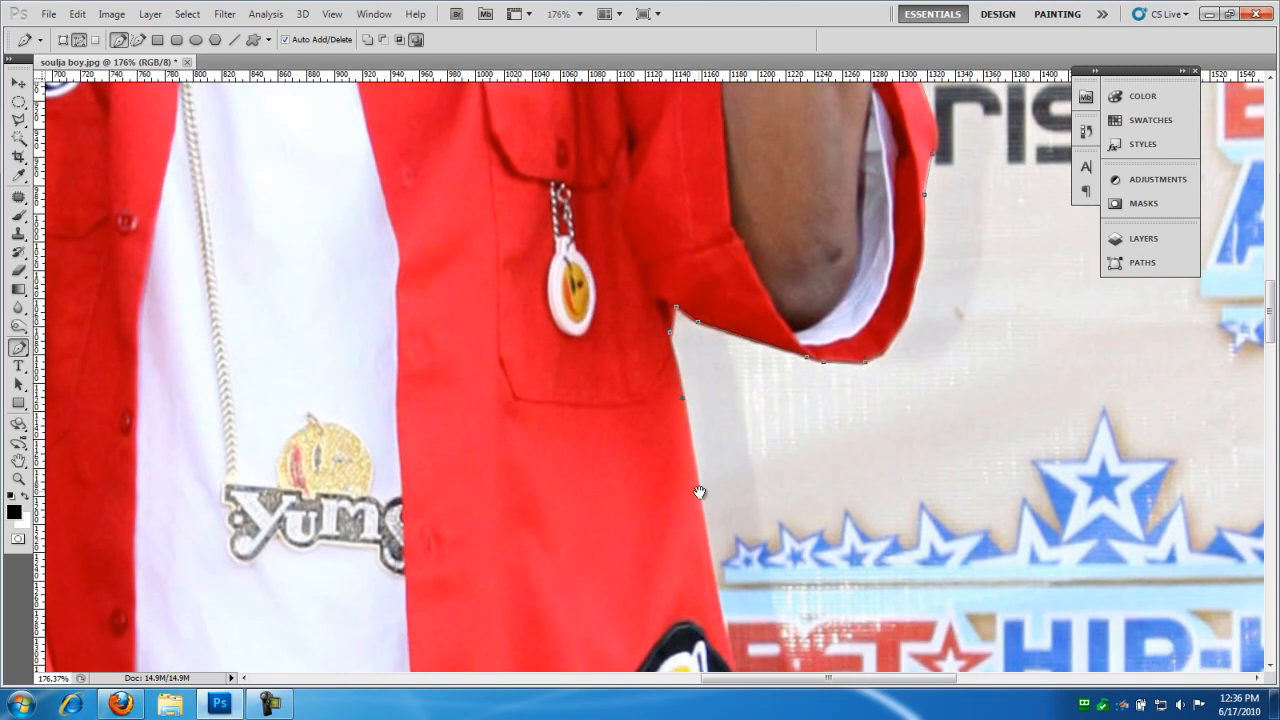
pyautogui.scroll(-5, 586, 349)
pyautogui.click(692, 453)
pyautogui.moveTo(680, 570); pyautogui.dragTo(578, 268)
pyautogui.click(657, 460)
pyautogui.moveTo(584, 486); pyautogui.dragTo(572, 245)
pyautogui.click(709, 493)
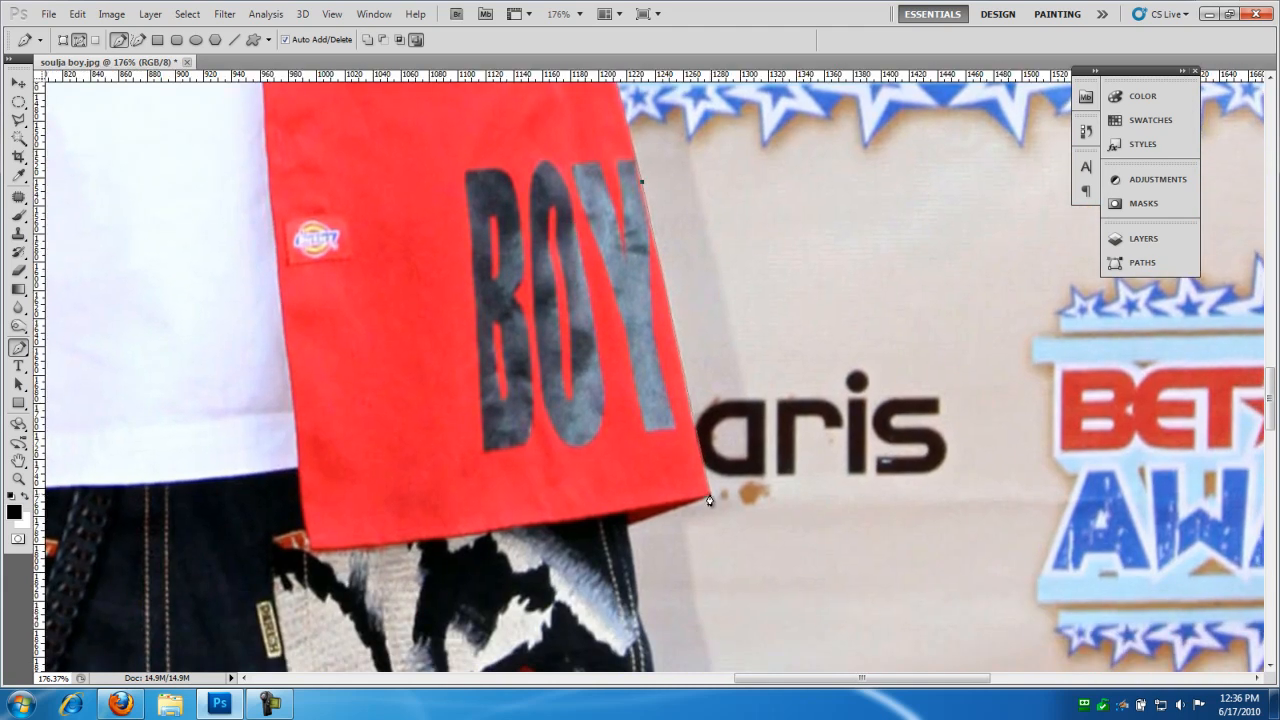
# Trace beneath the shirt hem and down the outer edge of the jeans past the tiger-eye pocket.
pyautogui.moveTo(555, 492); pyautogui.dragTo(538, 225)
pyautogui.click(623, 341)
pyautogui.click(642, 490)
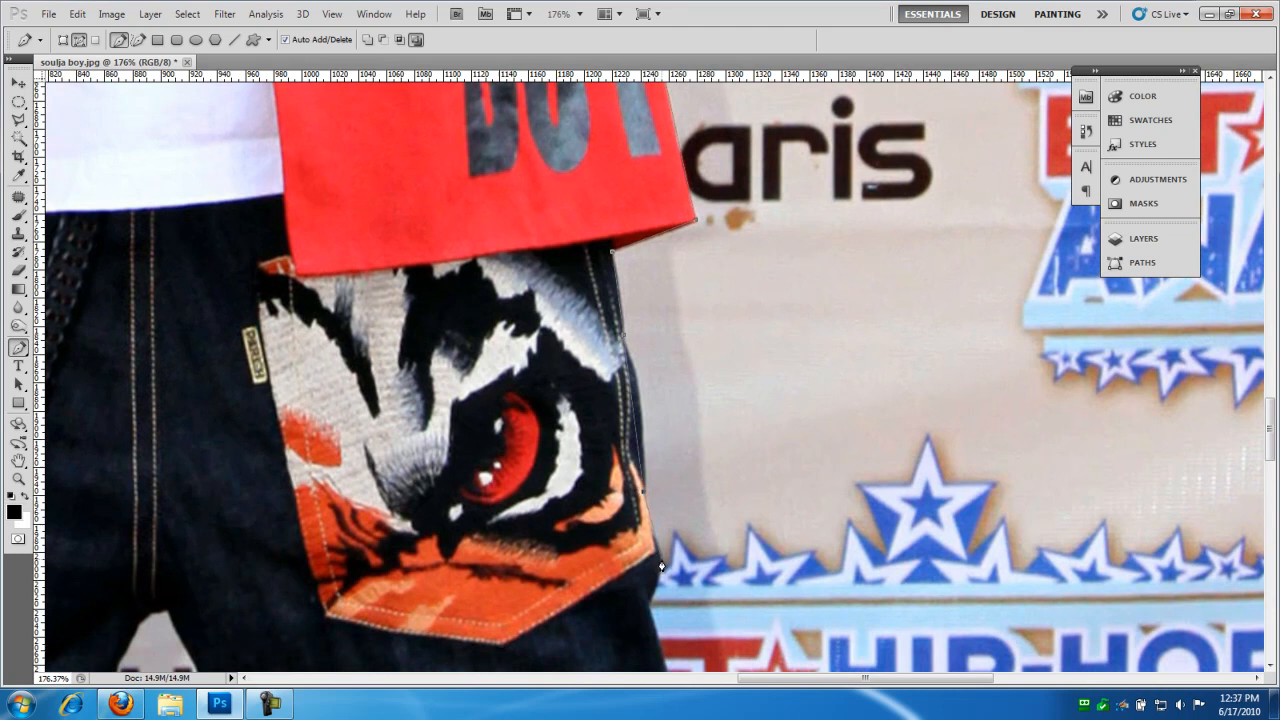
pyautogui.moveTo(650, 604); pyautogui.dragTo(566, 314)
pyautogui.moveTo(535, 518); pyautogui.dragTo(765, 500)
pyautogui.moveTo(945, 495); pyautogui.dragTo(609, 294)
# Curve the path along the outer thigh and down past the knee to the first fold of the jeans.
pyautogui.click(604, 489)
pyautogui.moveTo(604, 490)
pyautogui.mouseDown()
pyautogui.moveTo(569, 500)
pyautogui.moveTo(580, 516)
pyautogui.moveTo(546, 597)
pyautogui.moveTo(567, 645)
pyautogui.moveTo(549, 670)
pyautogui.moveTo(603, 510)
pyautogui.mouseUp()
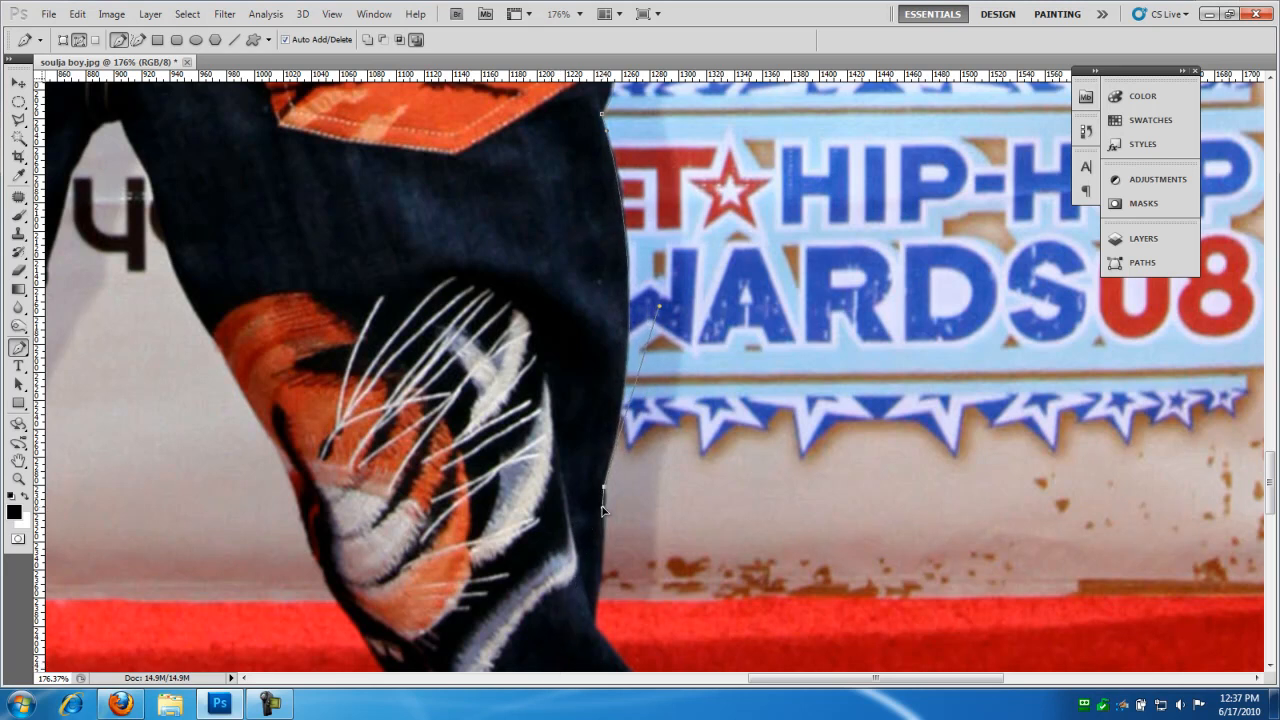
pyautogui.click(596, 623)
pyautogui.moveTo(548, 563); pyautogui.dragTo(499, 349)
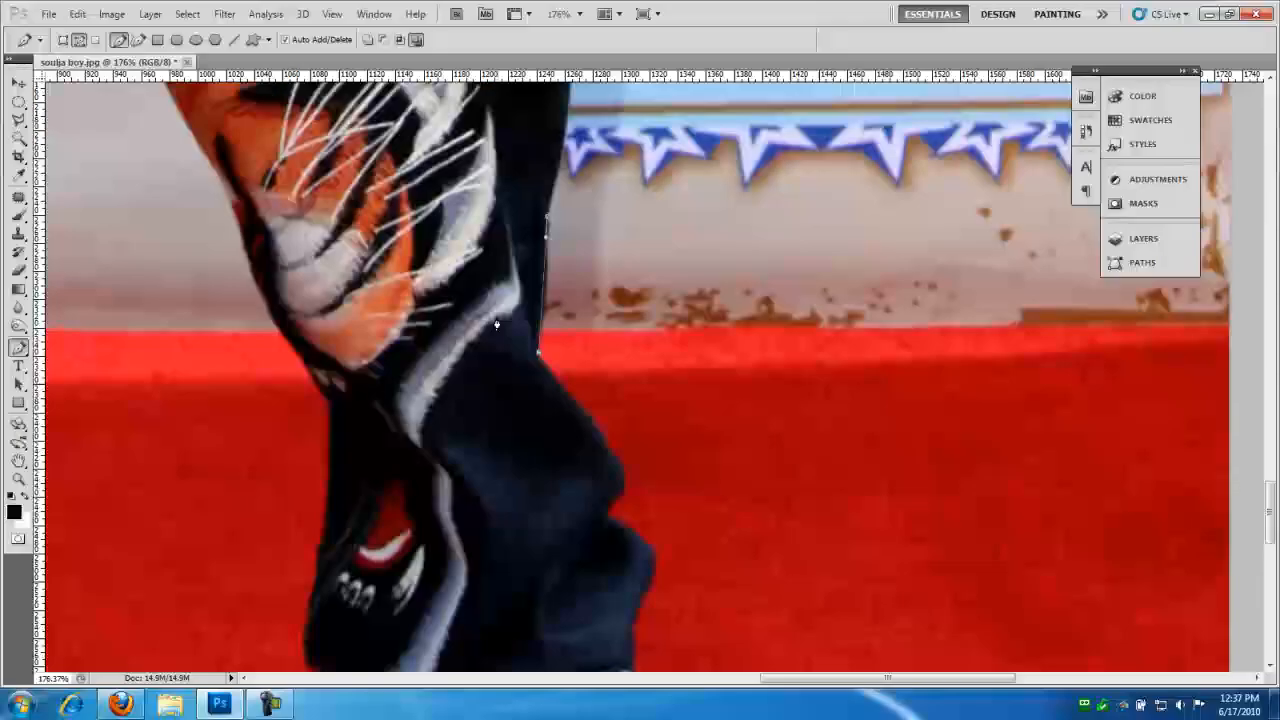
pyautogui.click(610, 444)
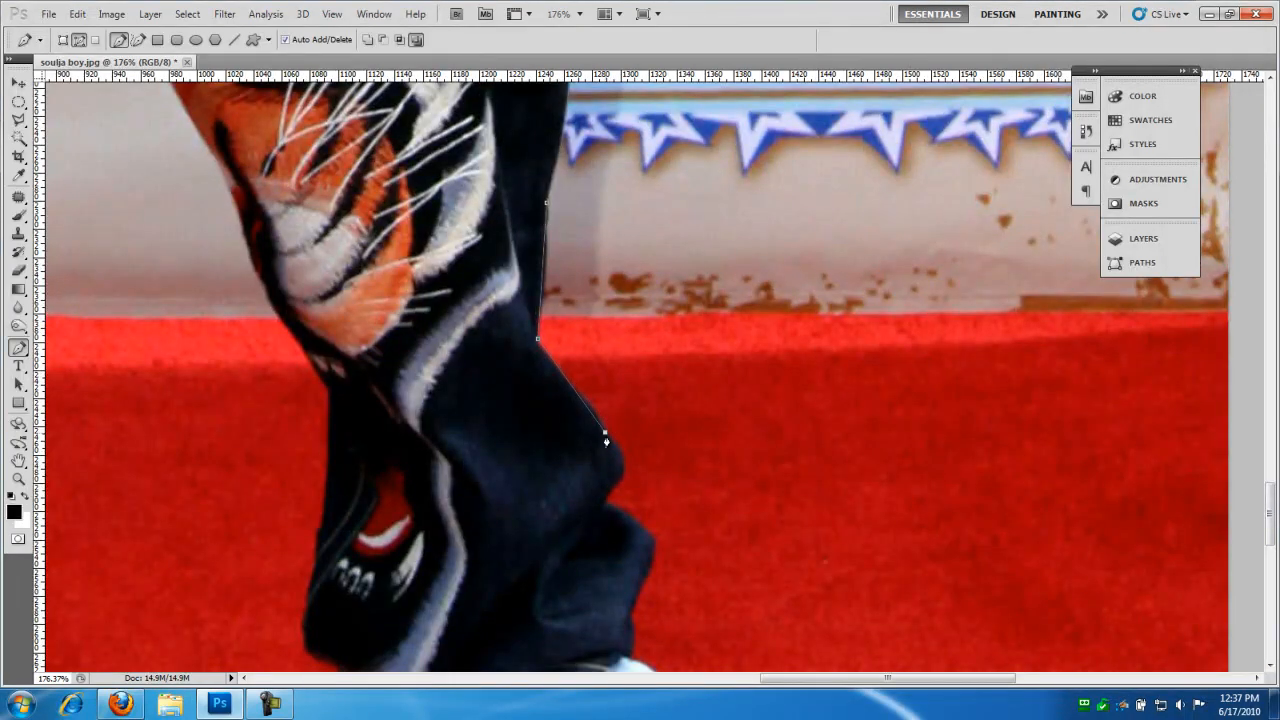
# Trace the bulging folds on the outer lower leg of the jeans, removing the outgoing curve handle between folds.
pyautogui.moveTo(606, 500); pyautogui.dragTo(565, 551)
pyautogui.click(606, 502)
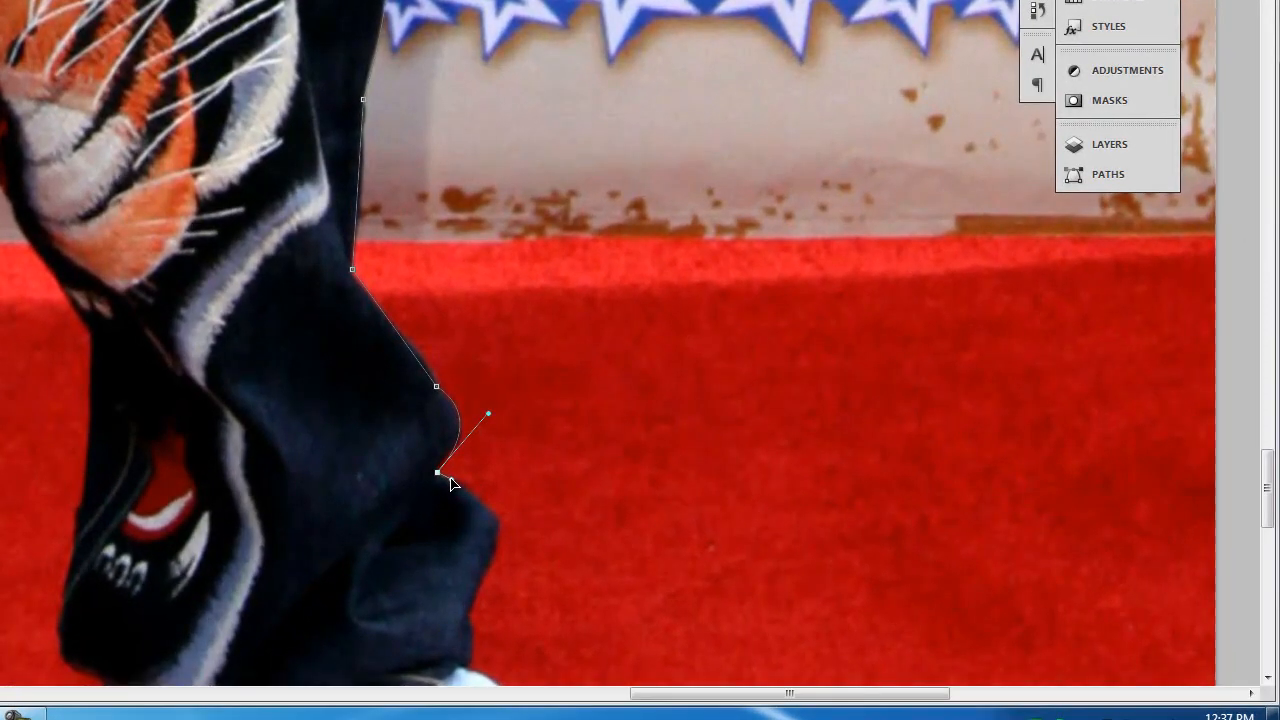
pyautogui.moveTo(607, 502); pyautogui.dragTo(676, 537)
pyautogui.moveTo(524, 518); pyautogui.dragTo(454, 482)
pyautogui.click(496, 519)
# Continue the path from the lowest fold down to the jeans cuff above the white shoe.
pyautogui.moveTo(469, 613); pyautogui.dragTo(423, 634)
pyautogui.hotkey('ctrl', 'z')
pyautogui.moveTo(425, 632); pyautogui.dragTo(416, 230)
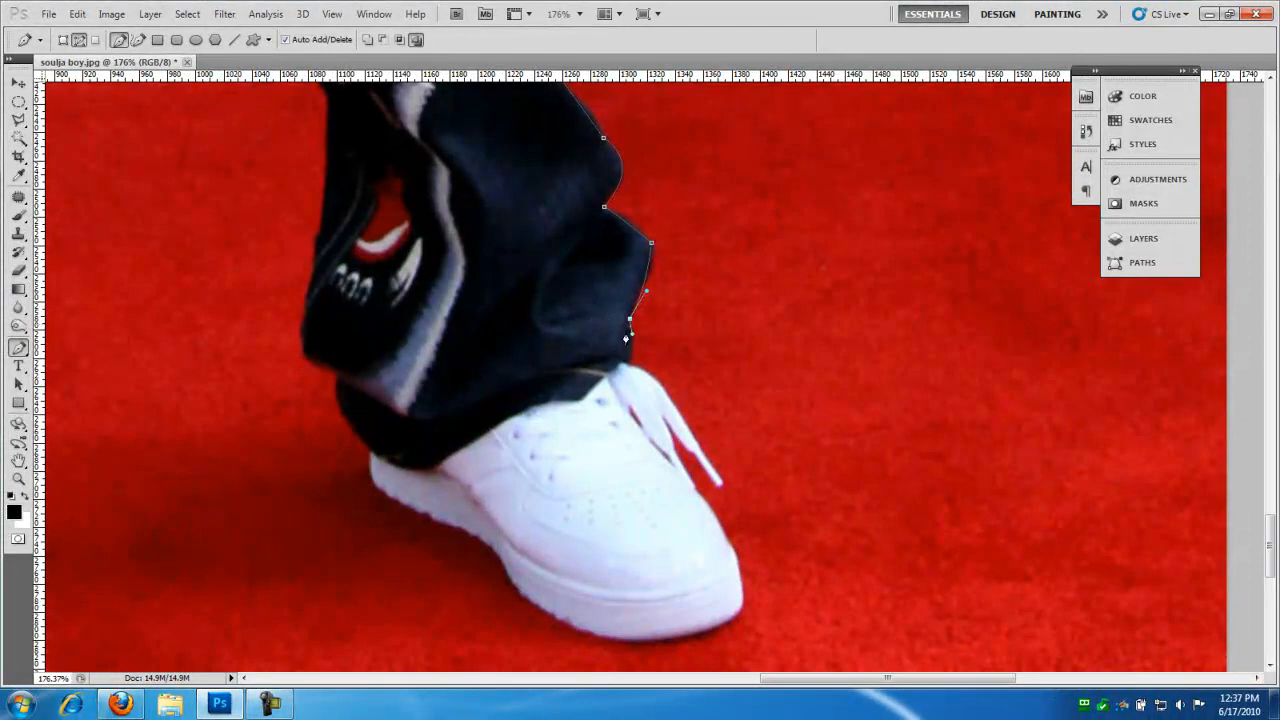
pyautogui.click(630, 357)
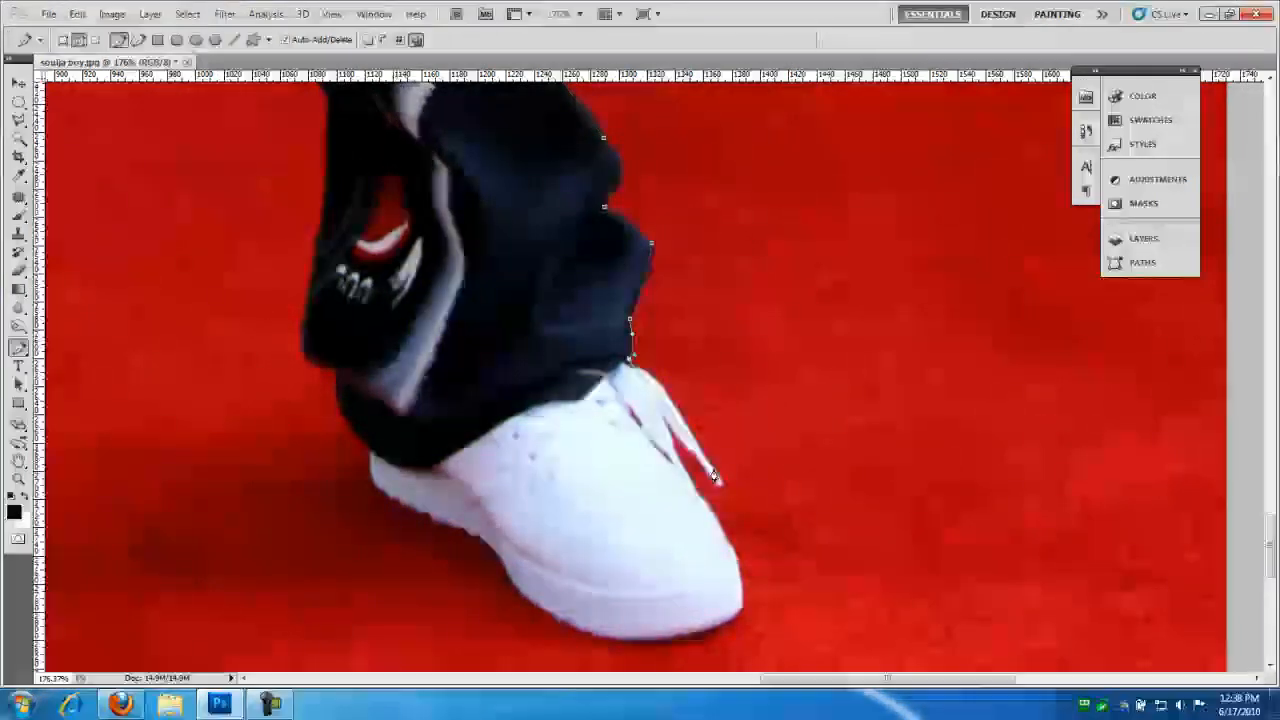
# Trace around the loose white shoelace hanging beside the shoe.
pyautogui.moveTo(687, 455); pyautogui.dragTo(700, 444)
pyautogui.click(693, 437)
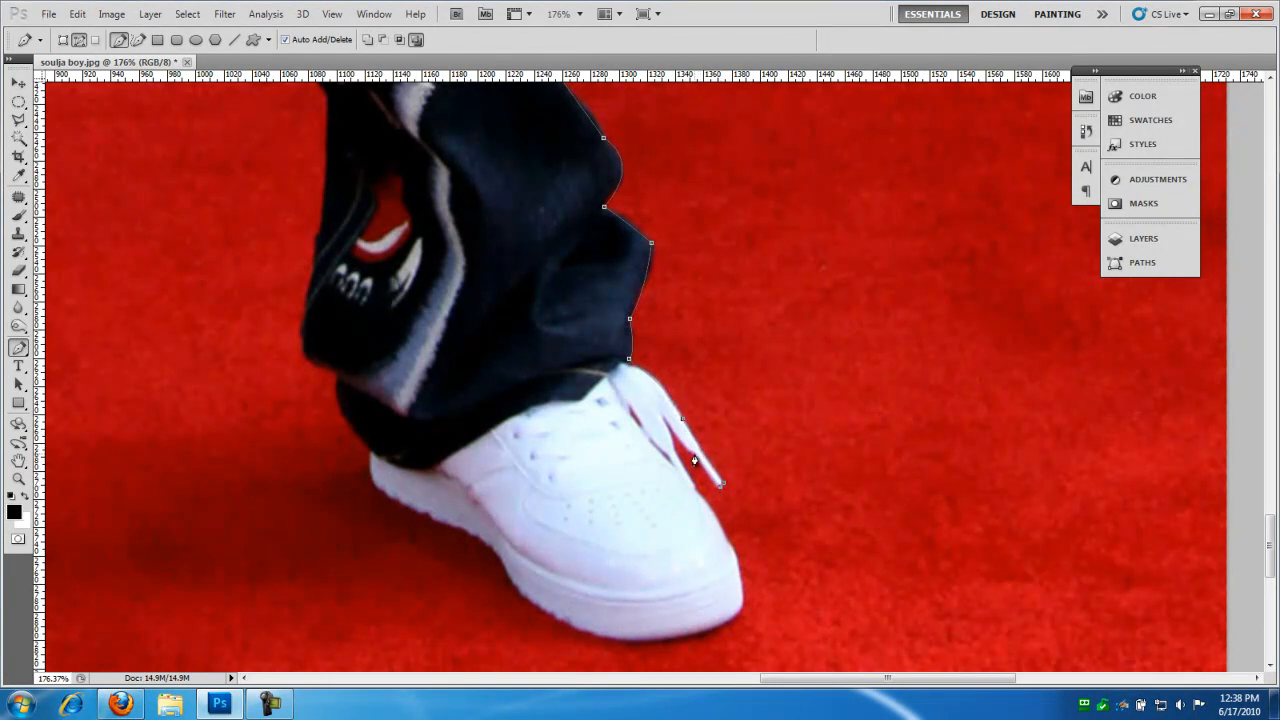
pyautogui.click(691, 454)
pyautogui.click(661, 419)
# Trace the white shoe from the laces around the toe and back along the sole to the heel.
pyautogui.click(695, 491)
pyautogui.moveTo(725, 539); pyautogui.dragTo(725, 552)
pyautogui.click(743, 597)
pyautogui.moveTo(686, 594); pyautogui.dragTo(623, 434)
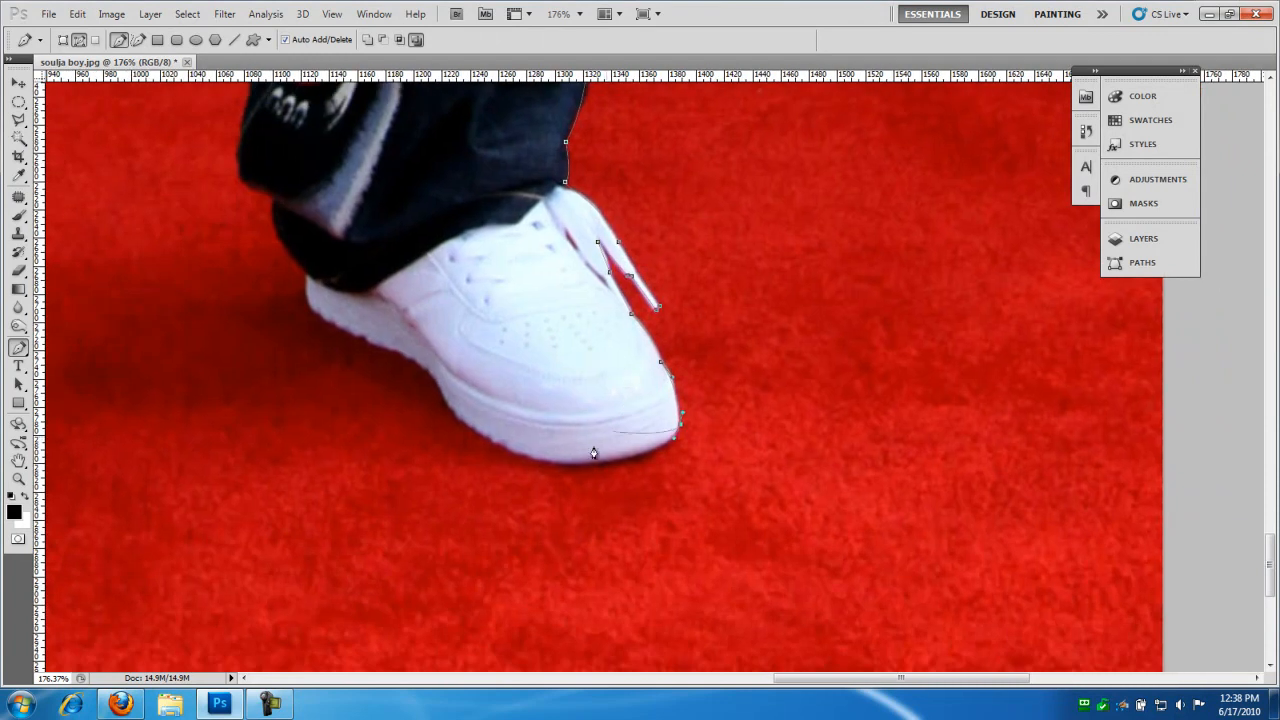
pyautogui.moveTo(452, 411)
pyautogui.mouseDown()
pyautogui.moveTo(351, 397)
pyautogui.moveTo(333, 311)
pyautogui.moveTo(436, 406)
pyautogui.mouseUp()
pyautogui.click(433, 380)
pyautogui.click(418, 362)
pyautogui.click(370, 341)
# Trace from the shoe heel around the jeans cuff and up the inner edge of that leg to the crotch.
pyautogui.moveTo(273, 207); pyautogui.dragTo(545, 456)
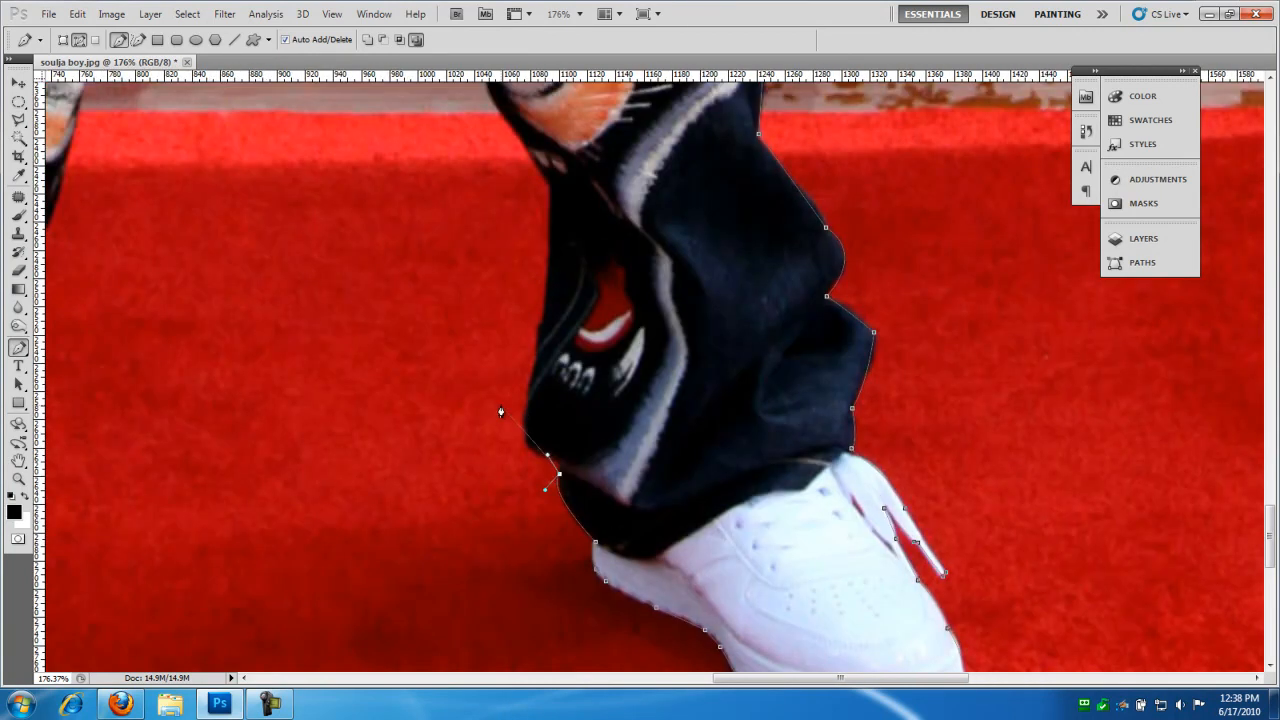
pyautogui.click(534, 395)
pyautogui.moveTo(546, 346); pyautogui.dragTo(547, 284)
pyautogui.moveTo(480, 188); pyautogui.dragTo(538, 377)
pyautogui.moveTo(516, 191); pyautogui.dragTo(634, 323)
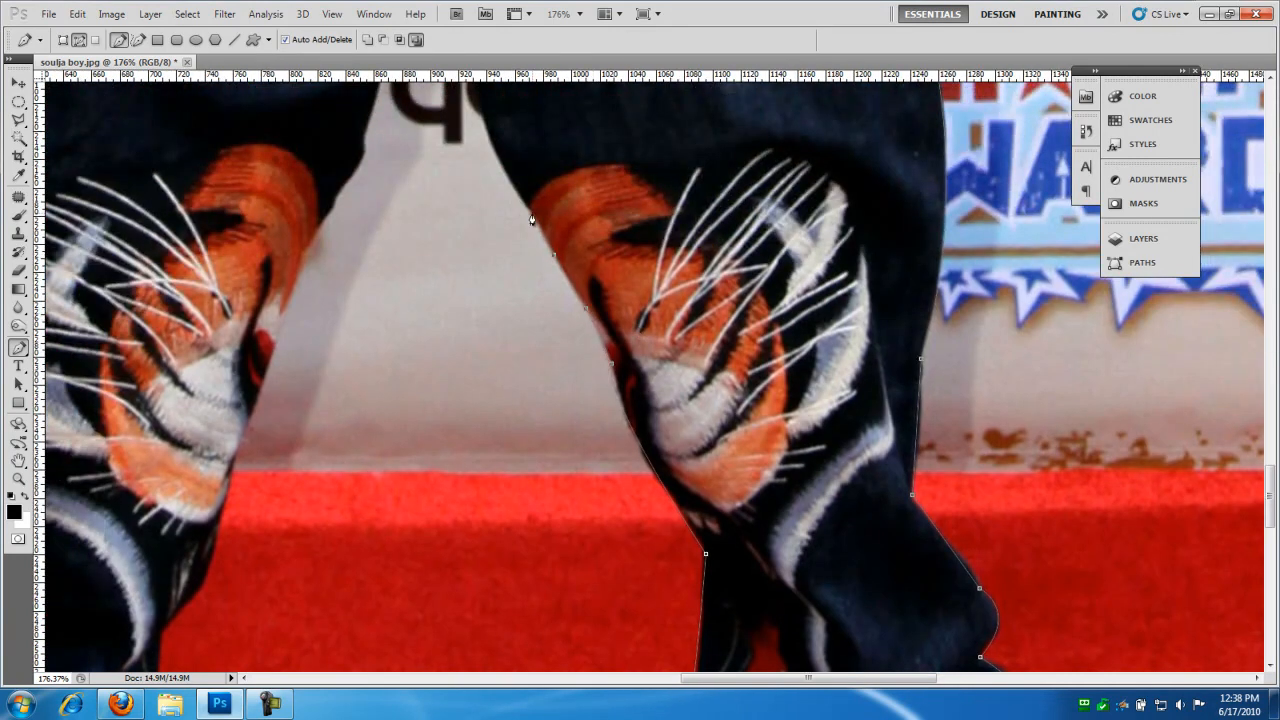
pyautogui.moveTo(513, 164); pyautogui.dragTo(707, 390)
pyautogui.moveTo(666, 296); pyautogui.dragTo(679, 279)
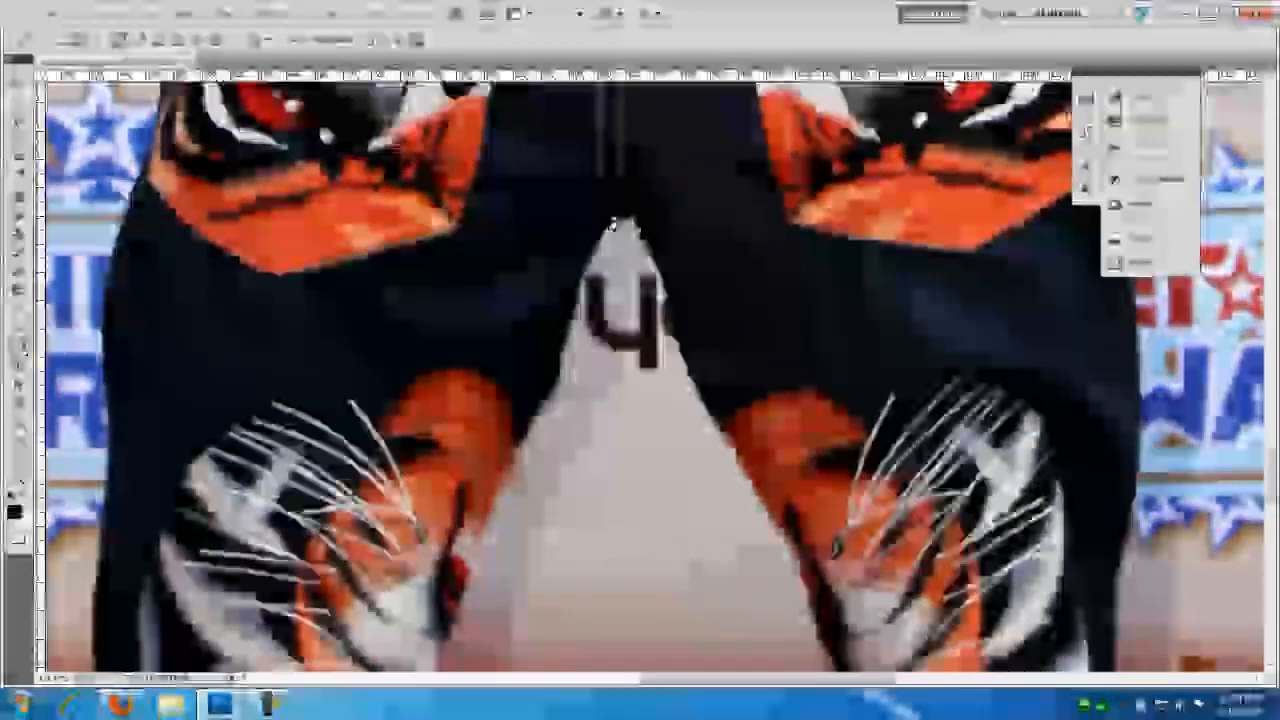
# Trace the inner edge of the other jeans leg from the crotch down past the tiger print to the carpet area.
pyautogui.click(559, 362)
pyautogui.click(531, 424)
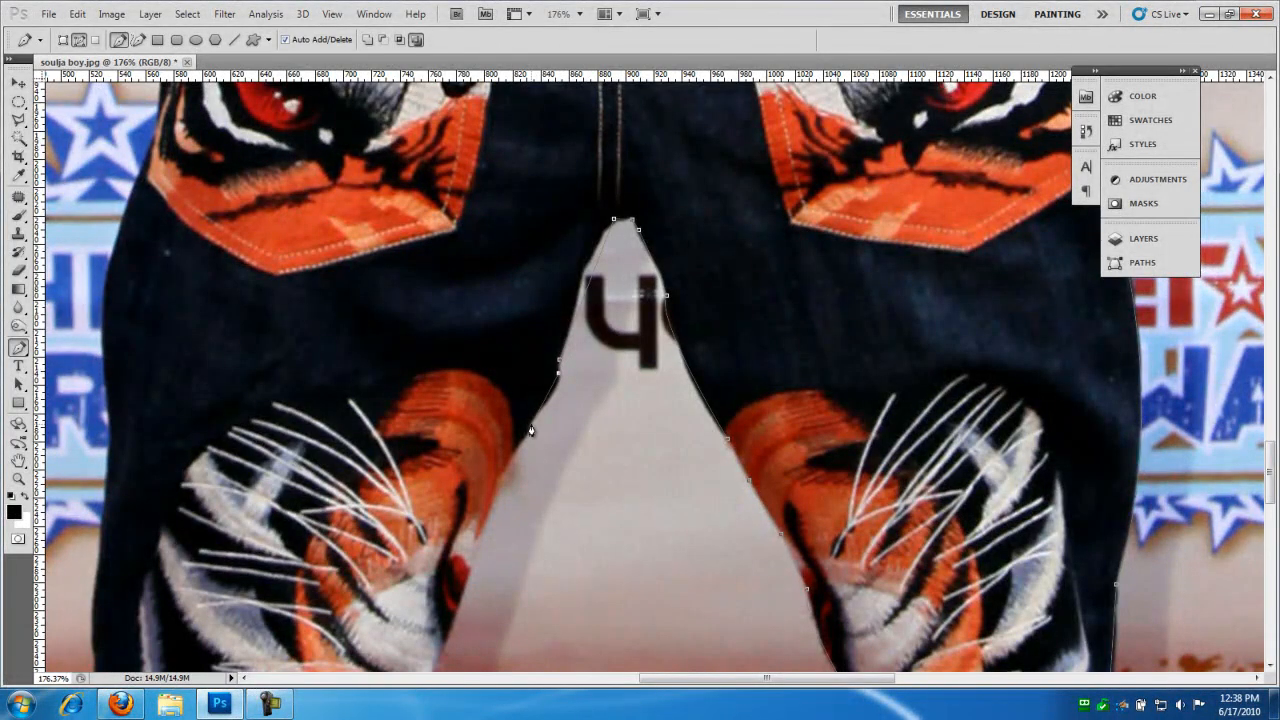
pyautogui.moveTo(453, 508); pyautogui.dragTo(605, 182)
pyautogui.moveTo(568, 356); pyautogui.dragTo(620, 282)
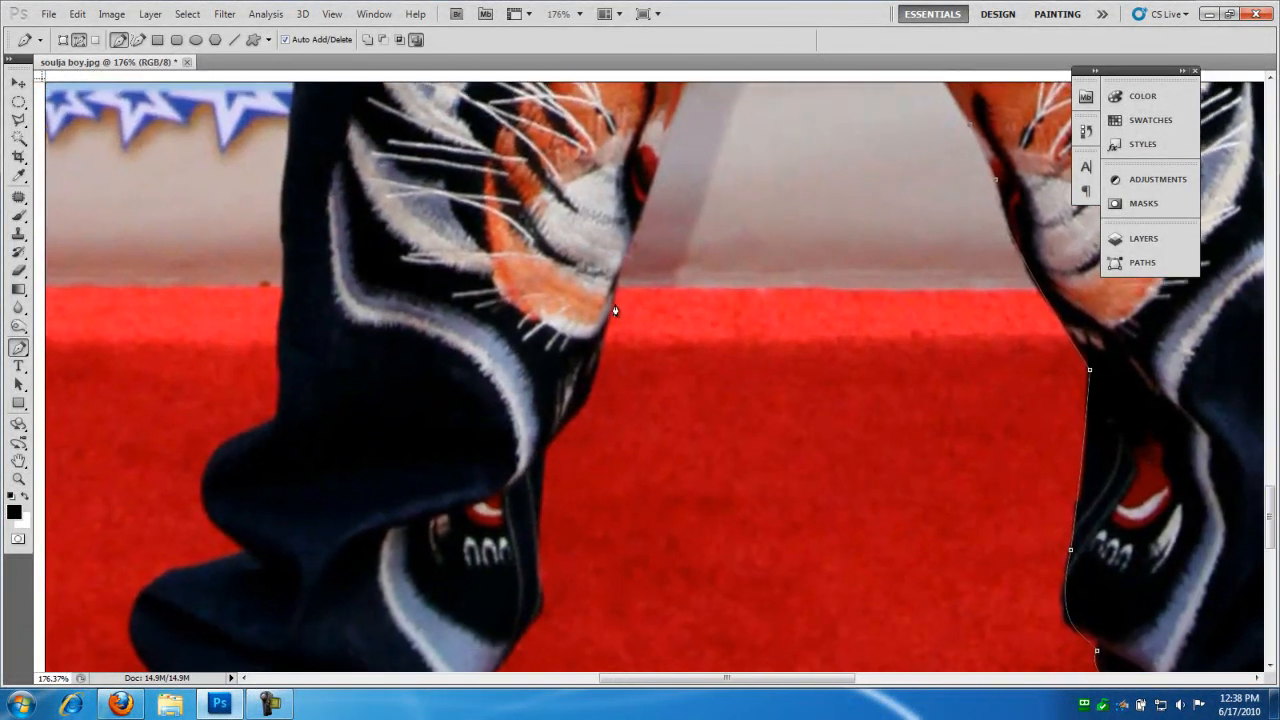
pyautogui.hotkey('ctrl', 'r')
pyautogui.click(619, 273)
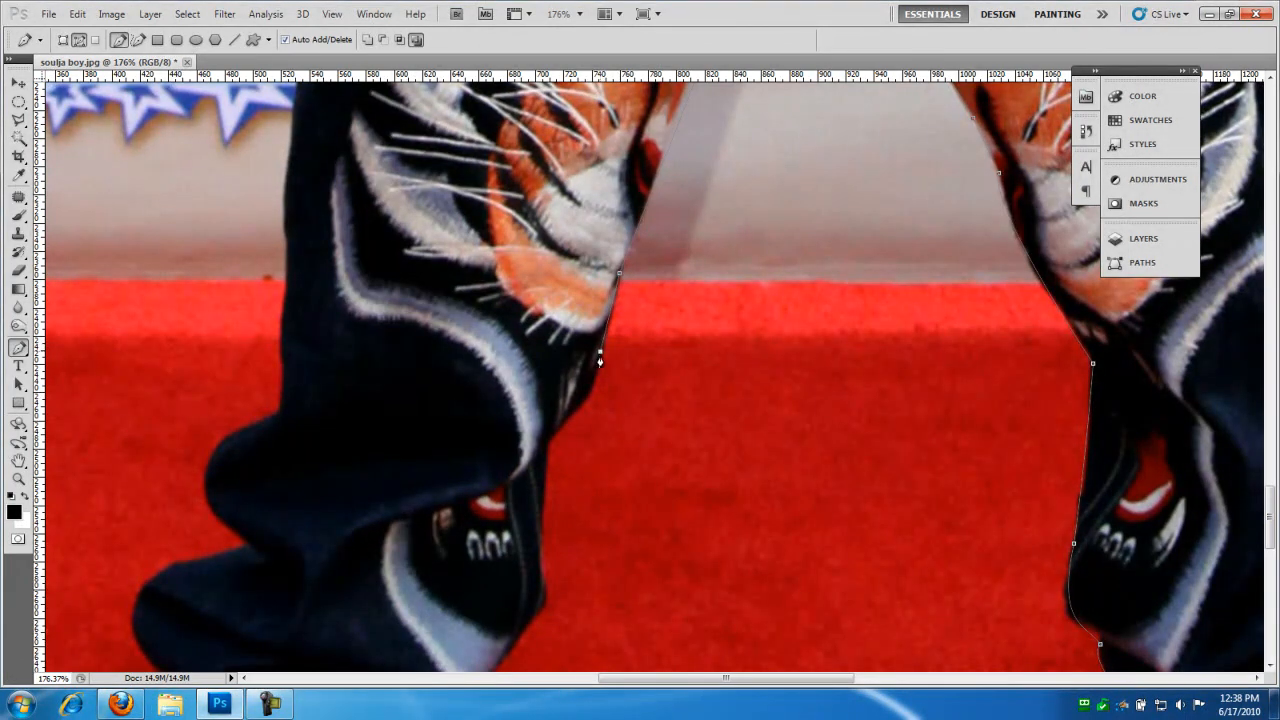
# Trace the inner lower edge of that jeans leg through its folds and around the cuff to the white shoe.
pyautogui.scroll(-5, 540, 400)
pyautogui.click(545, 313)
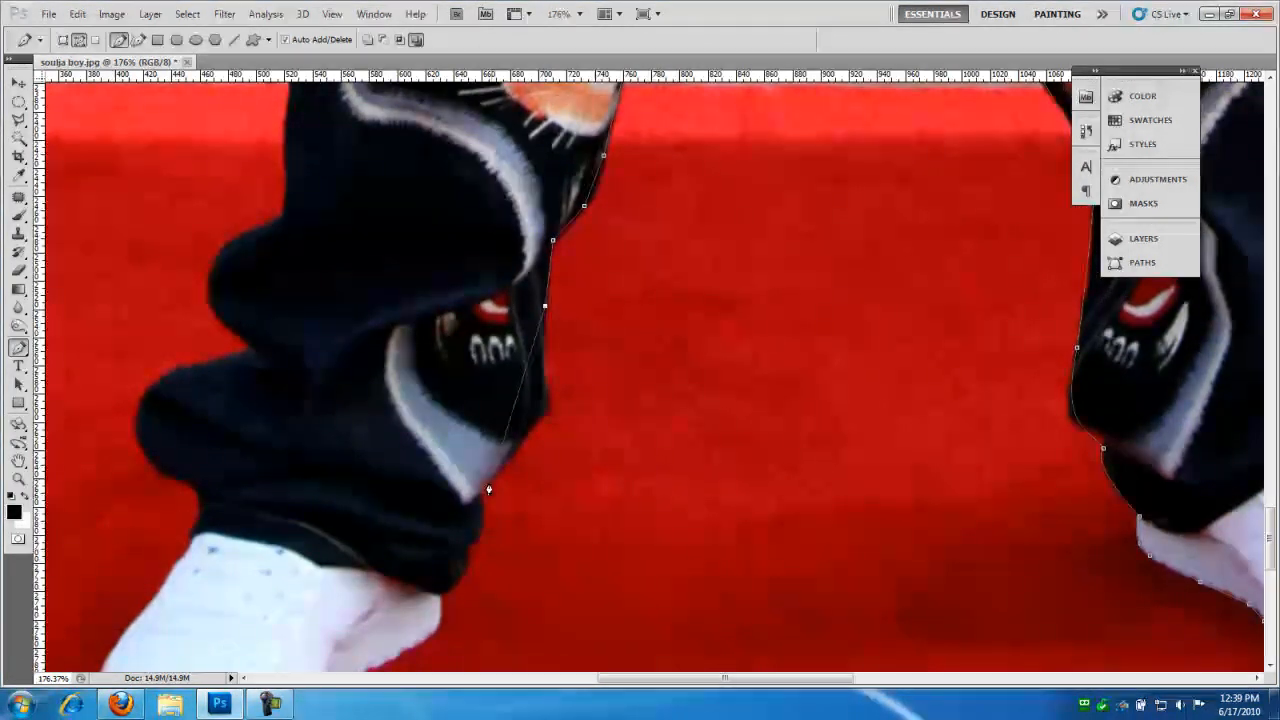
pyautogui.moveTo(481, 493); pyautogui.dragTo(448, 526)
pyautogui.hotkey('ctrl', 'z')
pyautogui.click(546, 409)
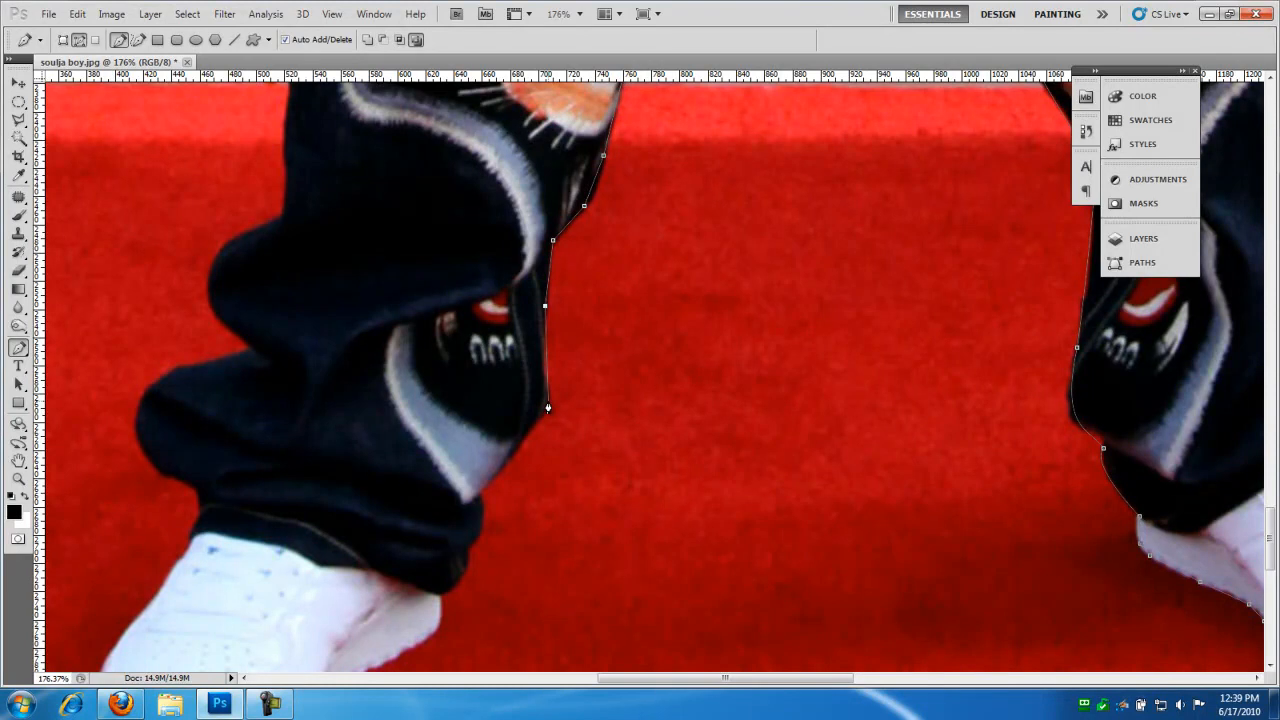
pyautogui.click(547, 384)
pyautogui.moveTo(468, 547); pyautogui.dragTo(455, 548)
pyautogui.click(447, 589)
# Trace from the jeans cuff around the heel of the other white shoe and along its sole to the toe.
pyautogui.moveTo(447, 589); pyautogui.dragTo(541, 336)
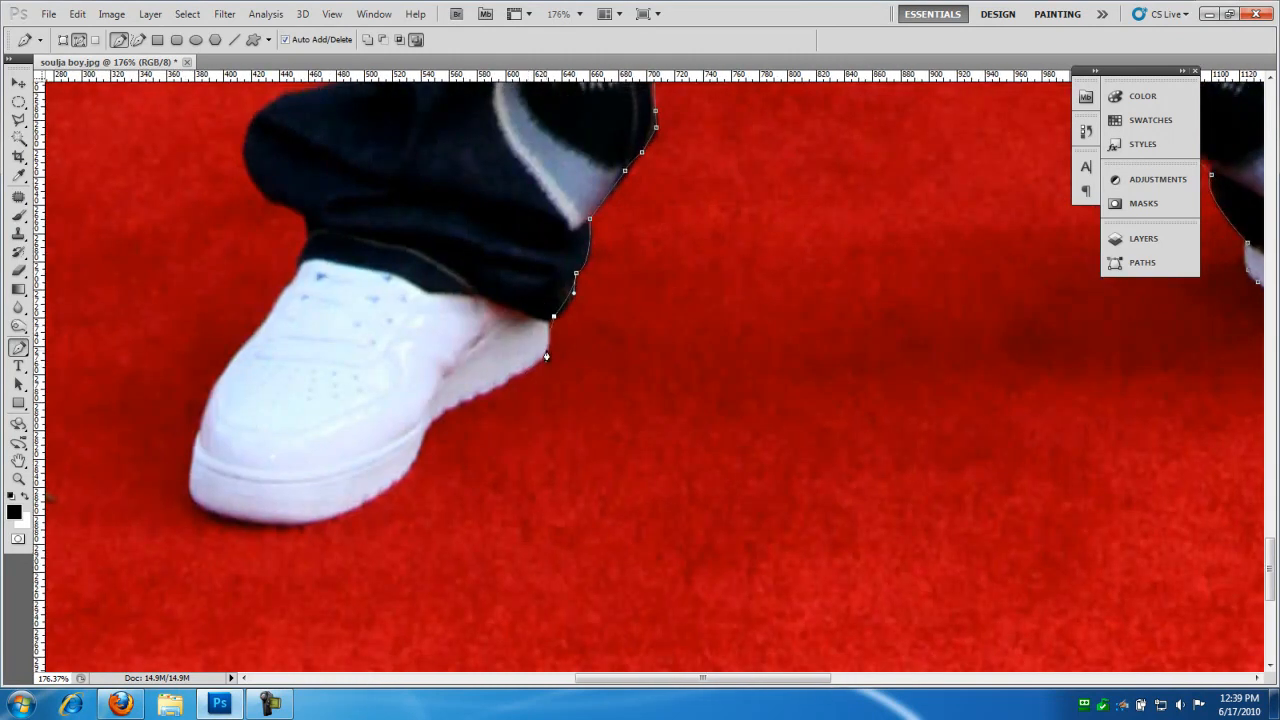
pyautogui.moveTo(502, 386); pyautogui.dragTo(450, 414)
pyautogui.moveTo(540, 365); pyautogui.dragTo(518, 381)
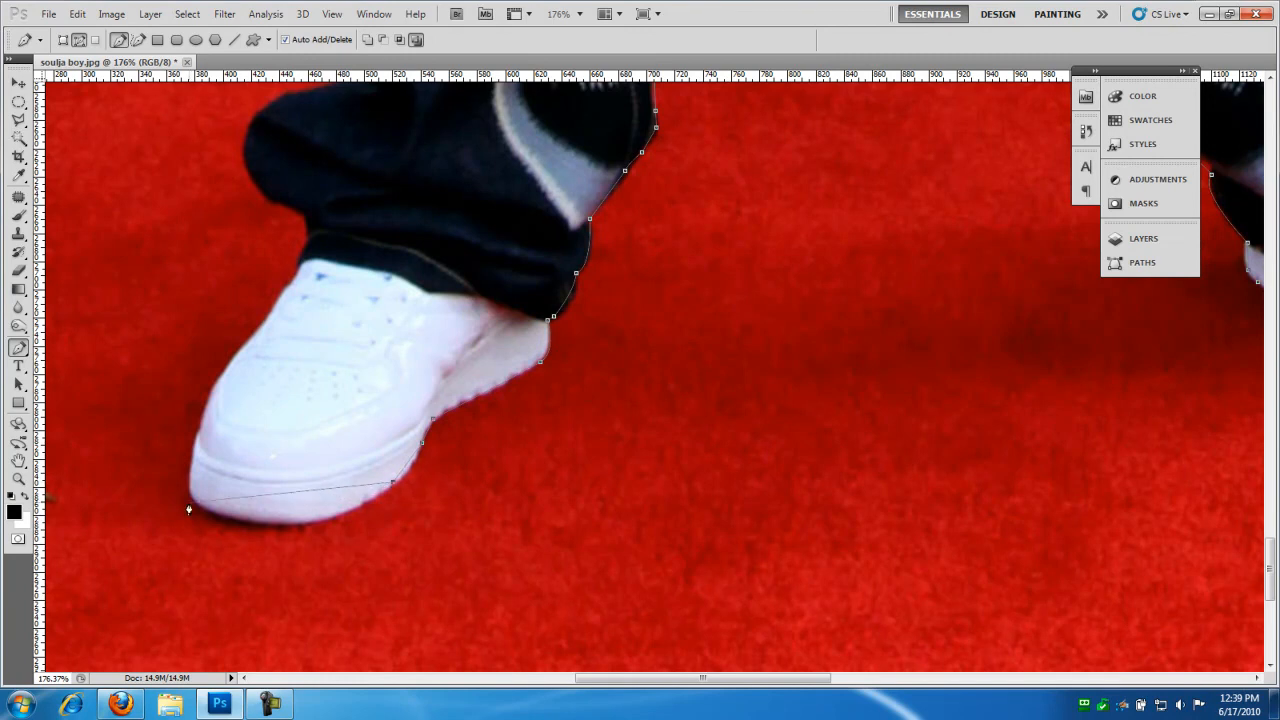
pyautogui.moveTo(190, 496); pyautogui.dragTo(249, 458)
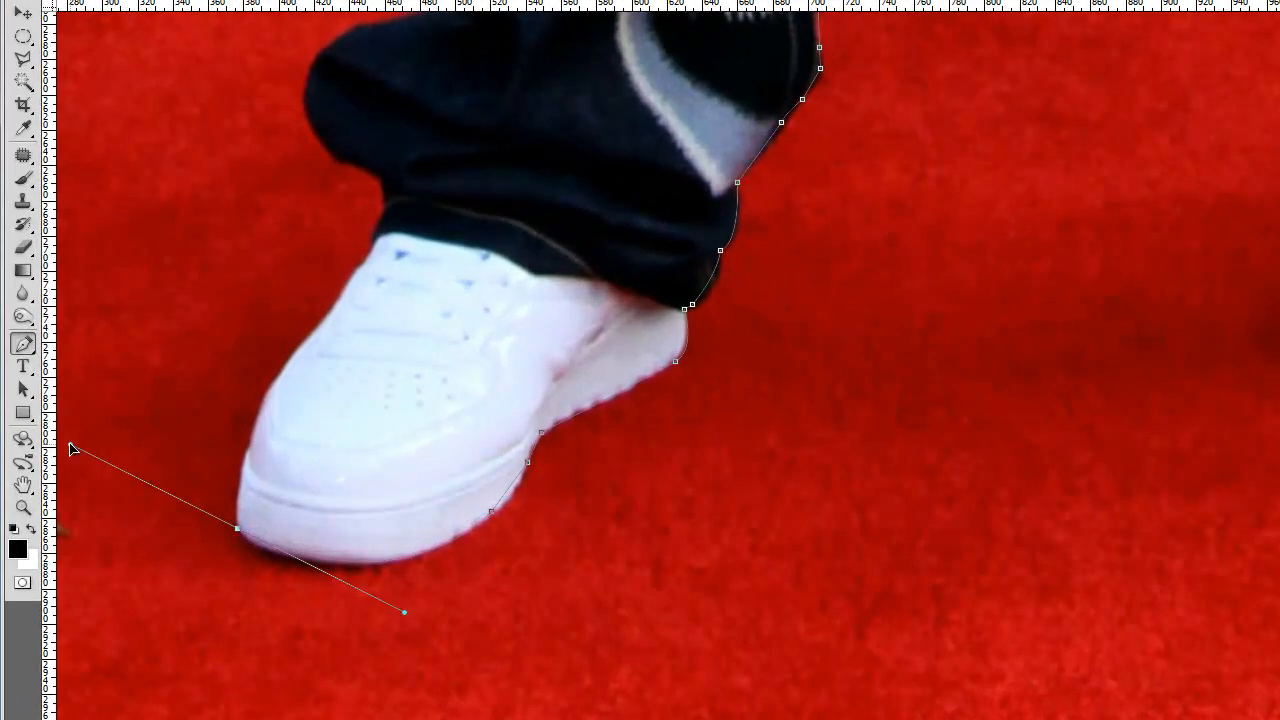
# Trace the front of that shoe from the toe up past the laces to the outer edge of the jeans cuff.
pyautogui.click(249, 451)
pyautogui.click(265, 392)
pyautogui.moveTo(317, 305); pyautogui.dragTo(347, 271)
pyautogui.click(373, 247)
pyautogui.moveTo(377, 178); pyautogui.dragTo(345, 158)
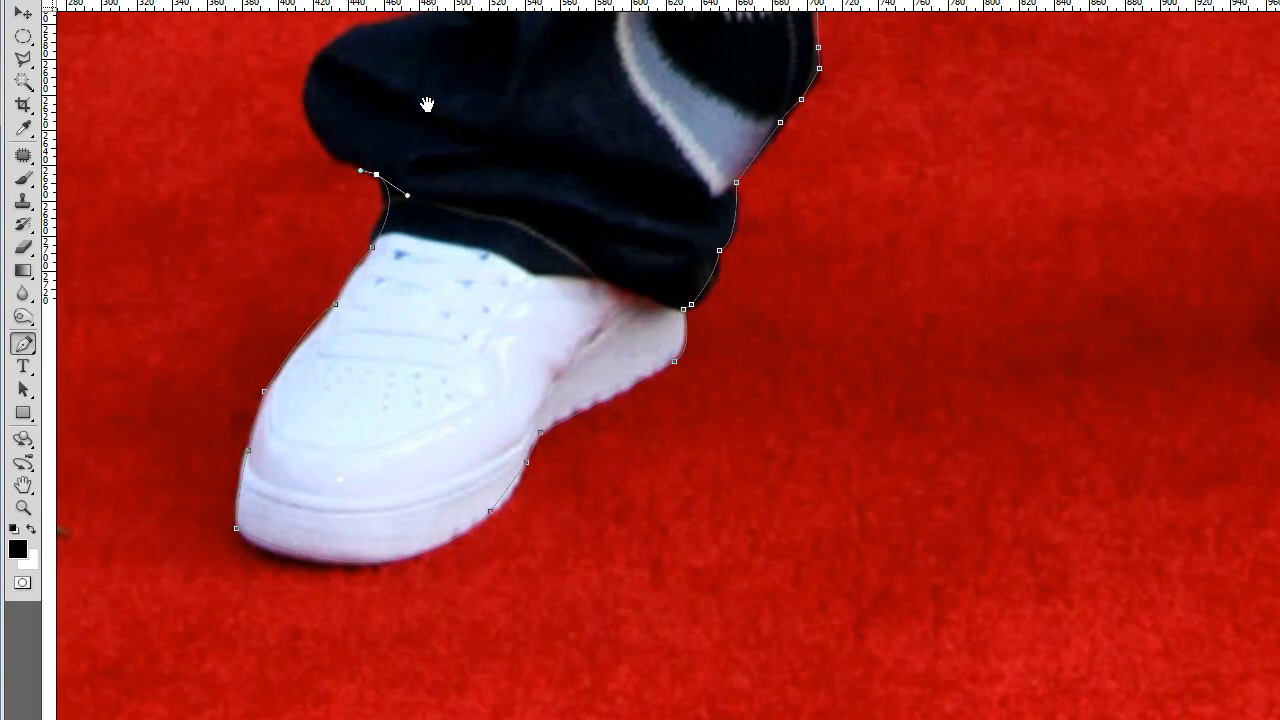
# Trace the outer edge of that jeans leg around the two bulging folds above the cuff.
pyautogui.moveTo(434, 89); pyautogui.dragTo(392, 256)
pyautogui.moveTo(406, 171); pyautogui.dragTo(426, 142)
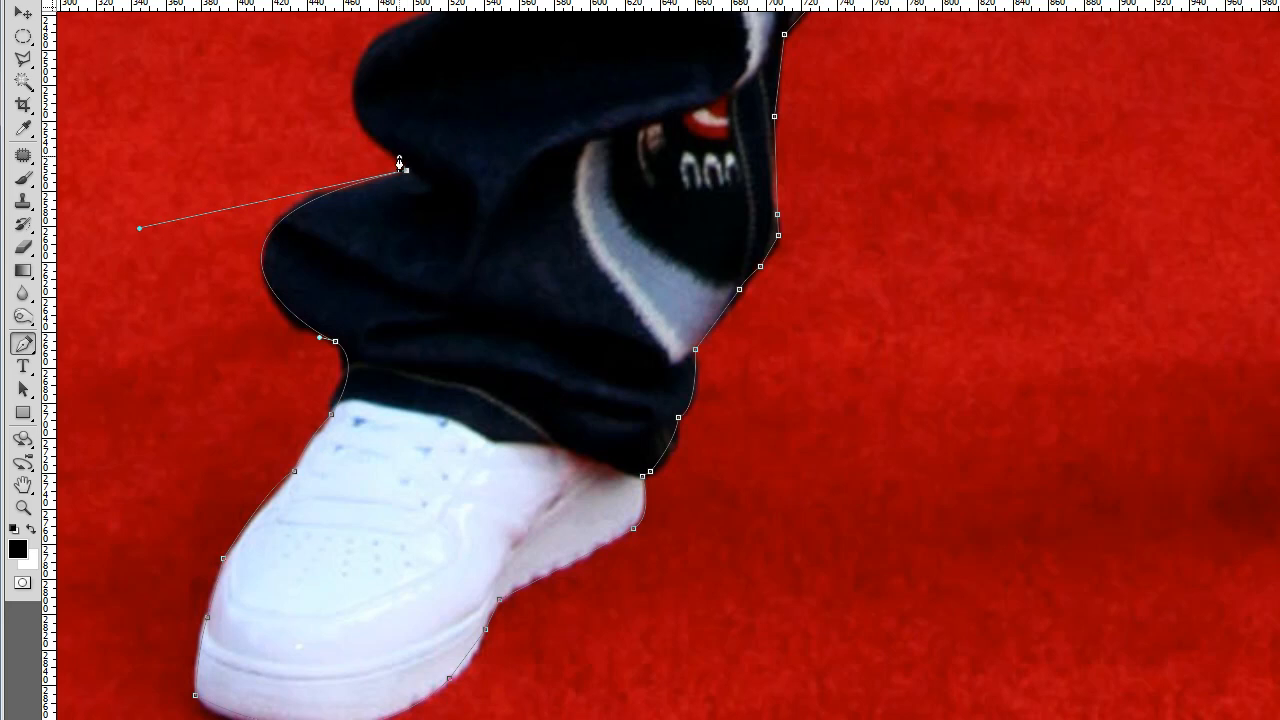
pyautogui.moveTo(431, 88); pyautogui.dragTo(407, 232)
pyautogui.click(423, 143)
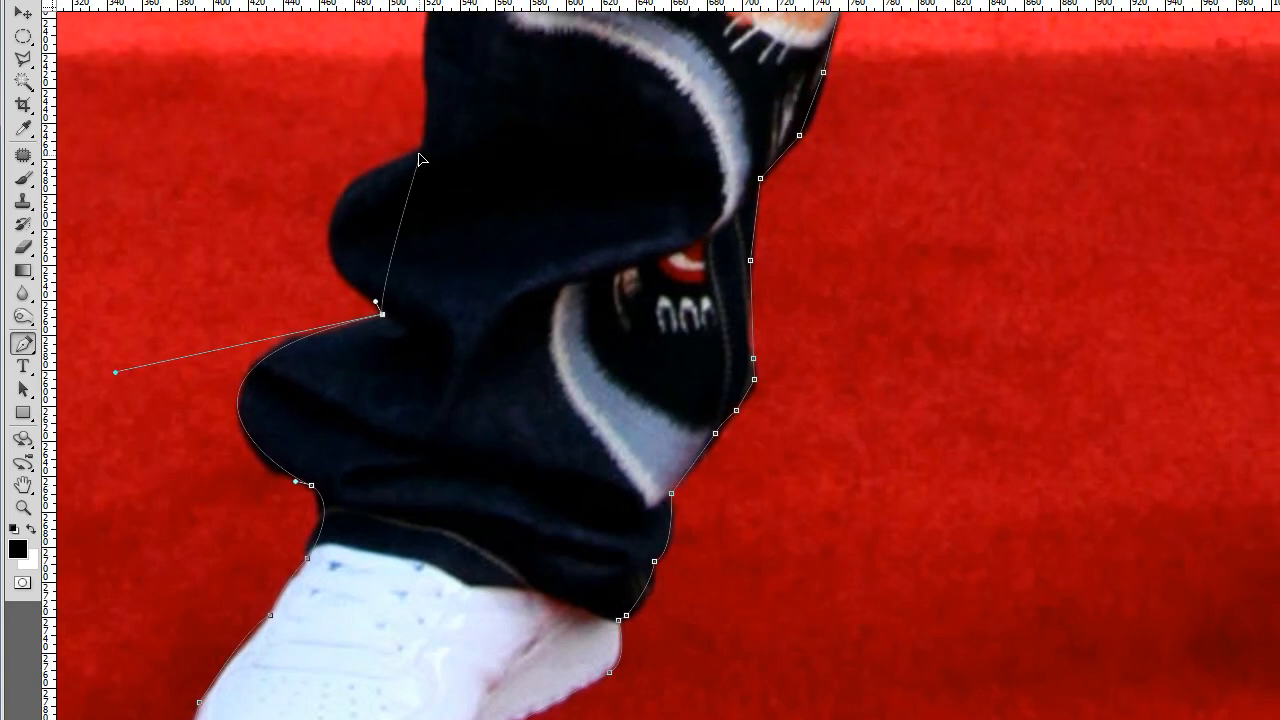
pyautogui.moveTo(446, 157); pyautogui.dragTo(409, 128)
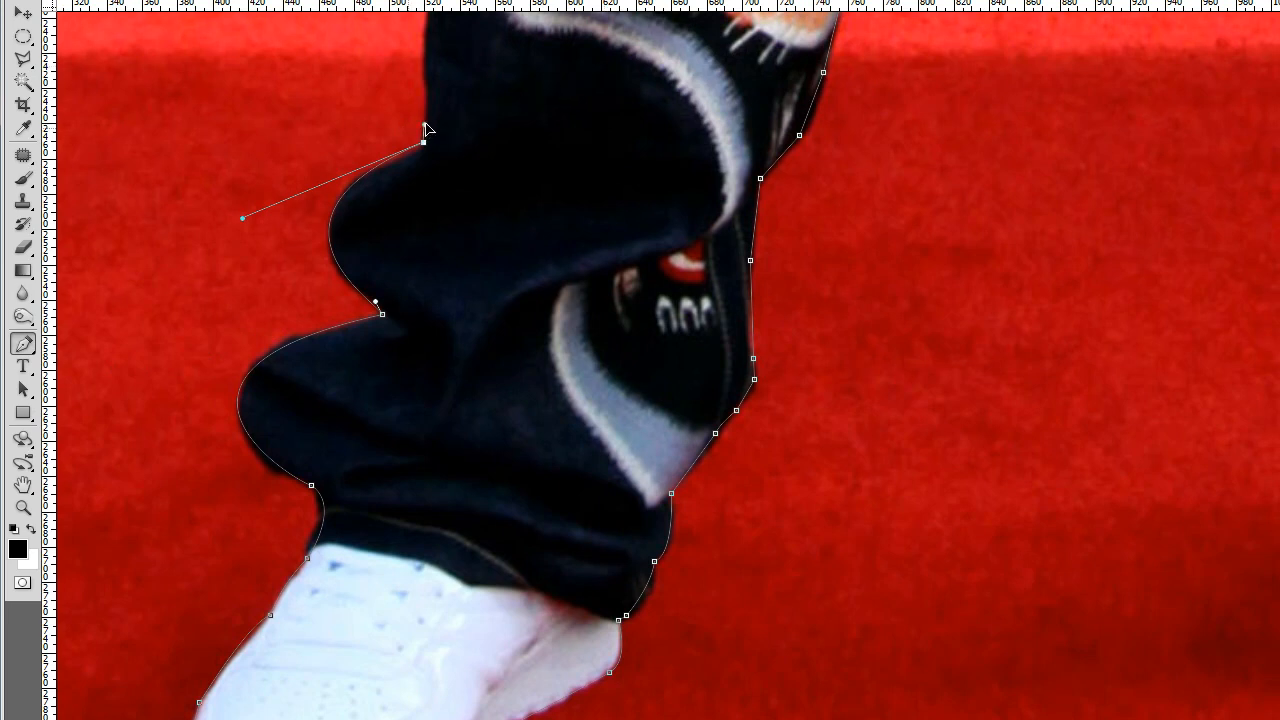
# Trace the outer edge of the jeans leg from the upper fold past the carpet edge to the thigh.
pyautogui.moveTo(509, 94); pyautogui.dragTo(487, 314)
pyautogui.click(408, 308)
pyautogui.moveTo(443, 112); pyautogui.dragTo(430, 372)
pyautogui.moveTo(421, 194); pyautogui.dragTo(426, 237)
pyautogui.click(424, 236)
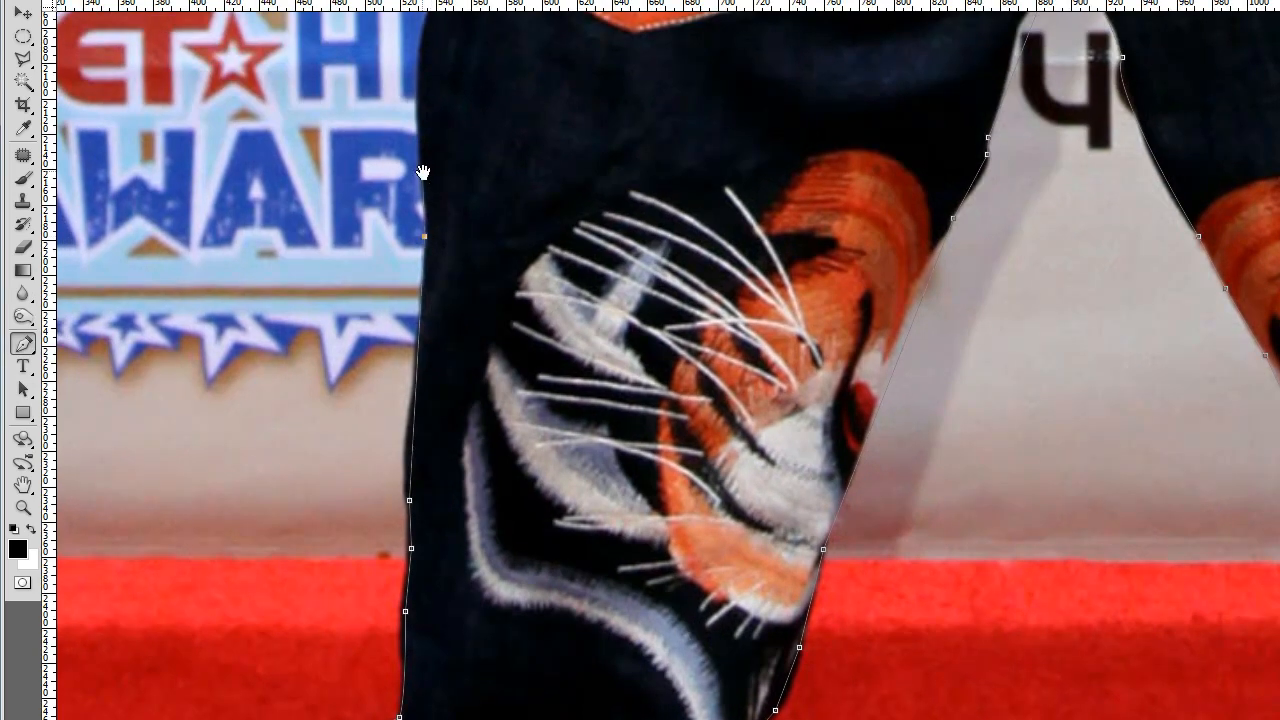
# Trace the outer thigh along the tiger-print pocket up to the shirt hem, undoing and redoing the badly curved anchor point.
pyautogui.moveTo(496, 122); pyautogui.dragTo(488, 370)
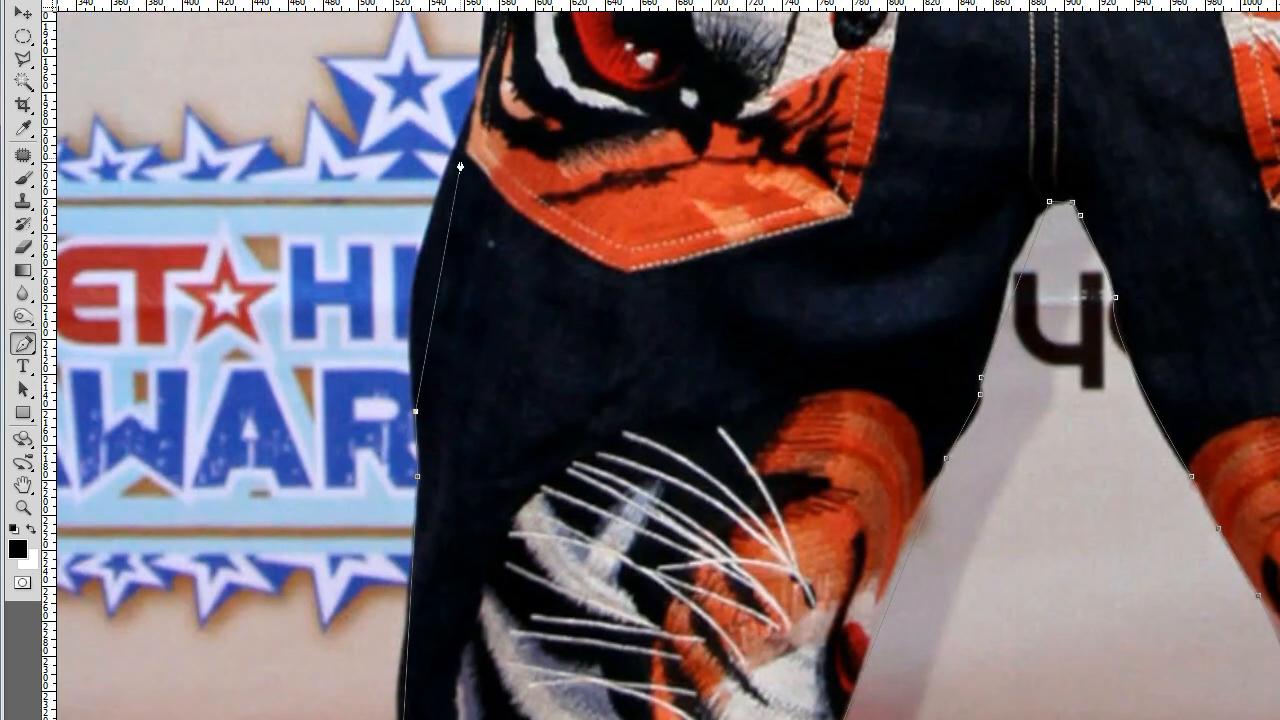
pyautogui.moveTo(456, 148); pyautogui.dragTo(484, 429)
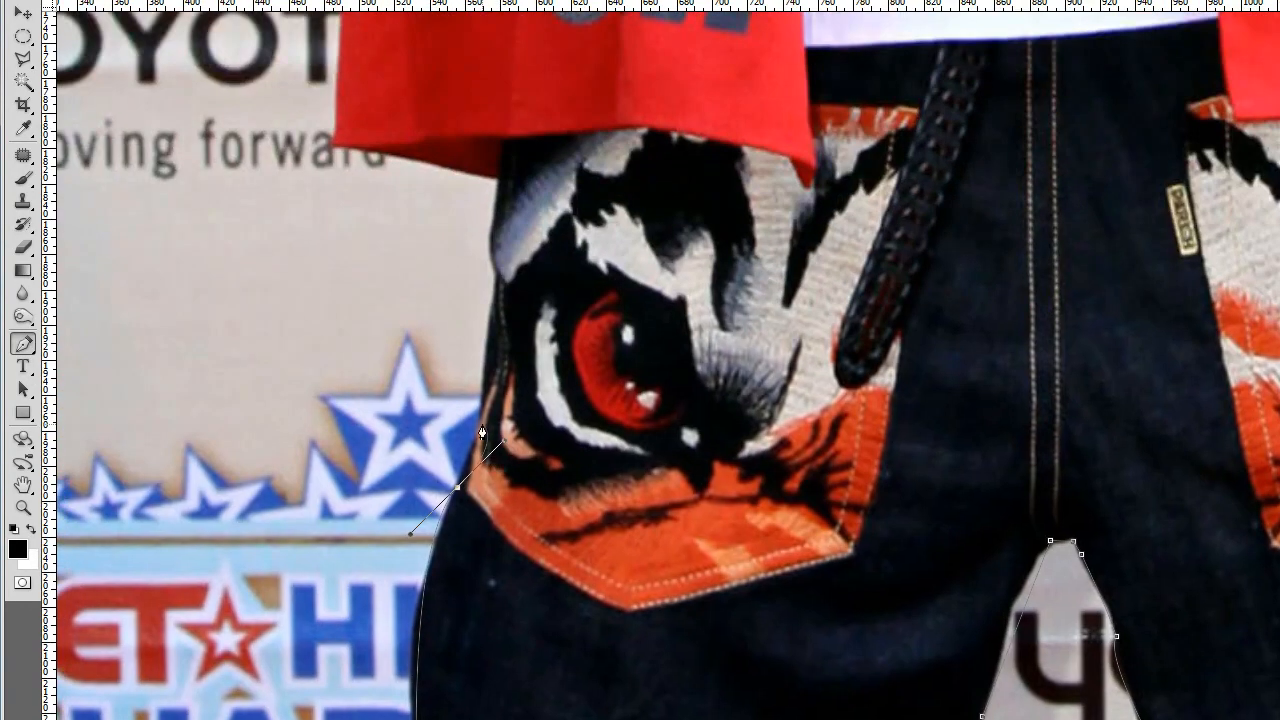
pyautogui.hotkey('ctrl', 'z')
pyautogui.moveTo(460, 474); pyautogui.dragTo(484, 386)
pyautogui.moveTo(497, 277); pyautogui.dragTo(494, 205)
# Trace the red shirt from its hem corner up the side toward the short sleeve.
pyautogui.click(340, 146)
pyautogui.moveTo(386, 77); pyautogui.dragTo(327, 643)
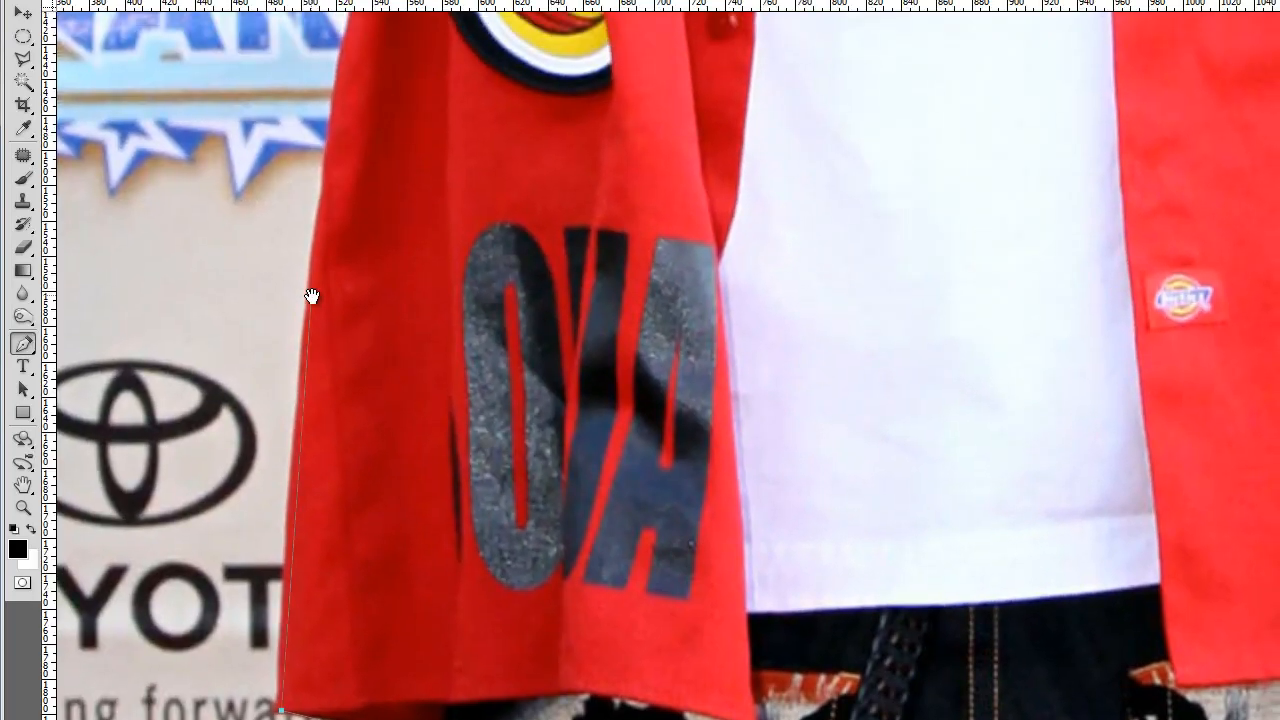
pyautogui.moveTo(376, 147); pyautogui.dragTo(390, 400)
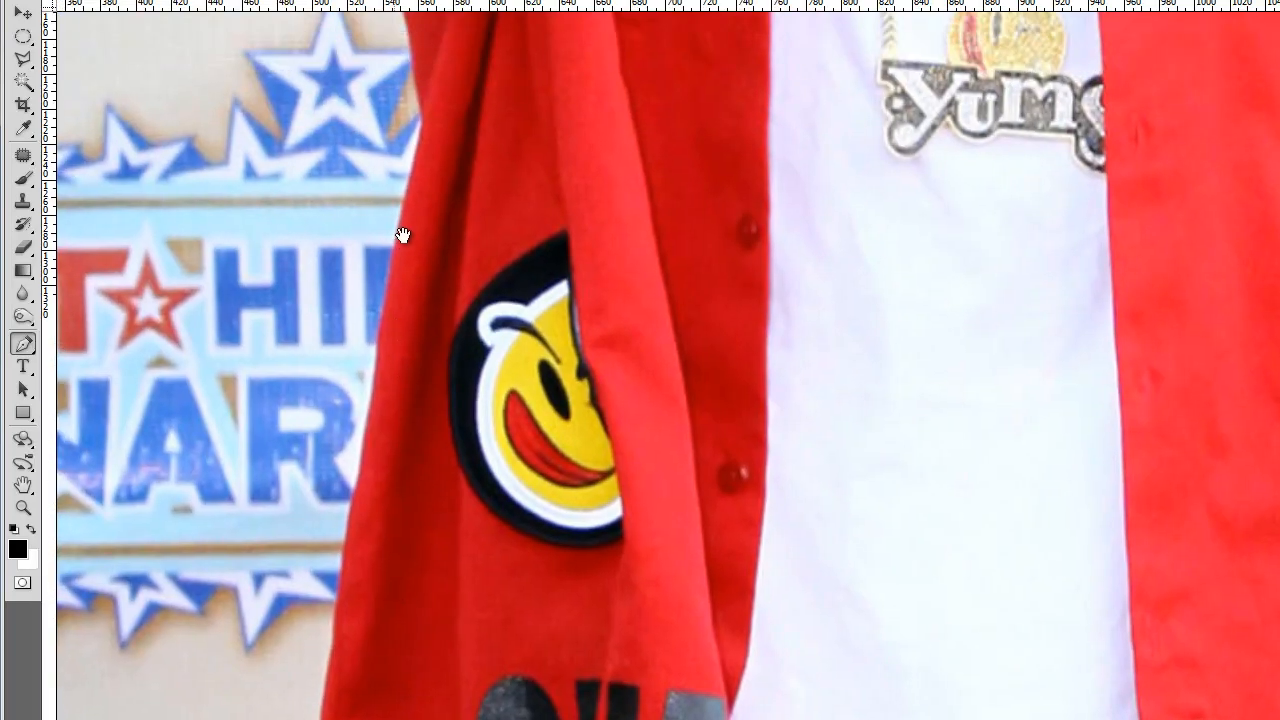
pyautogui.moveTo(421, 131); pyautogui.dragTo(530, 555)
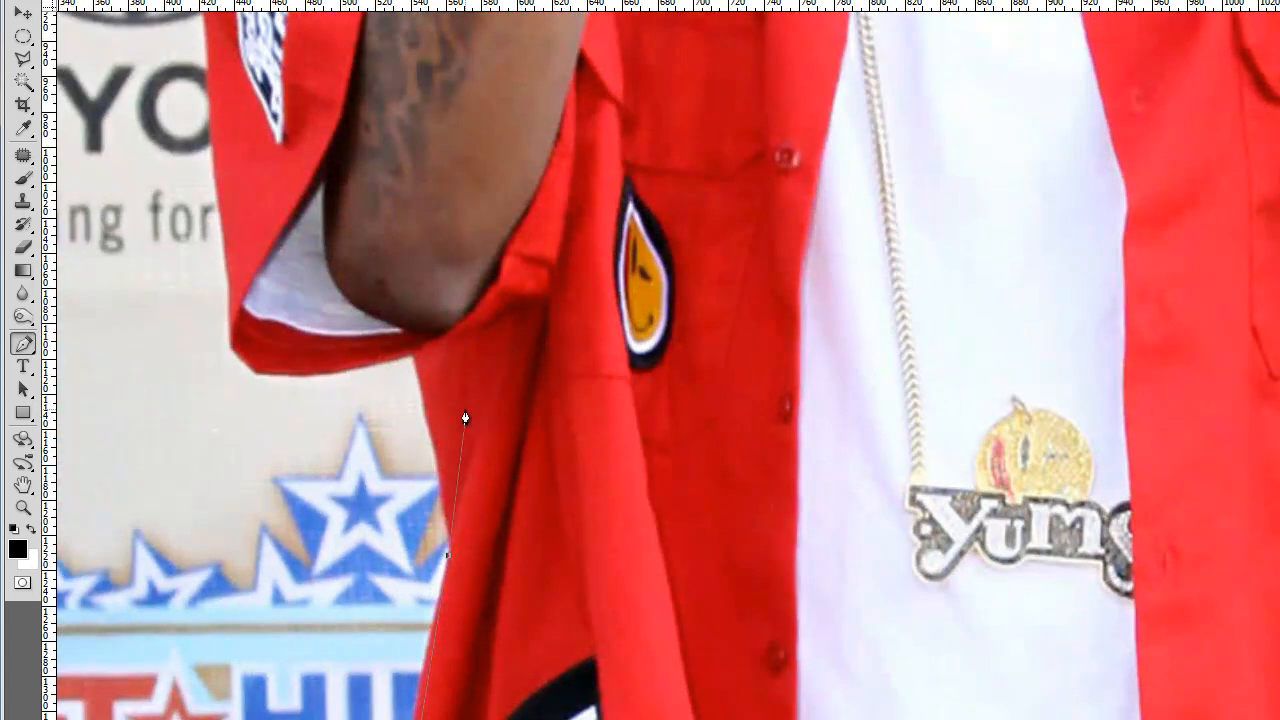
# Trace the sleeve's lower opening and its outer edge past the patches up toward the shoulder.
pyautogui.click(335, 373)
pyautogui.moveTo(230, 321); pyautogui.dragTo(244, 258)
pyautogui.scroll(5, 250, 260)
pyautogui.hscroll(-1, 250, 260)
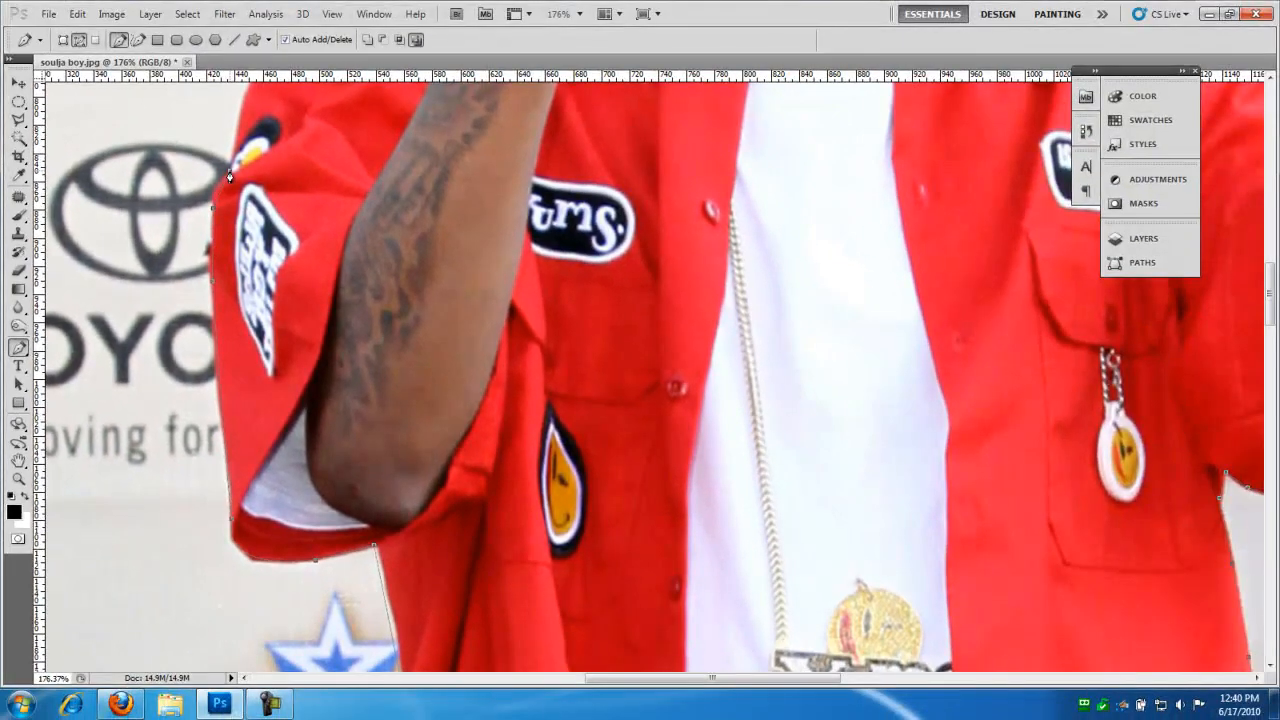
pyautogui.moveTo(292, 143); pyautogui.dragTo(272, 373)
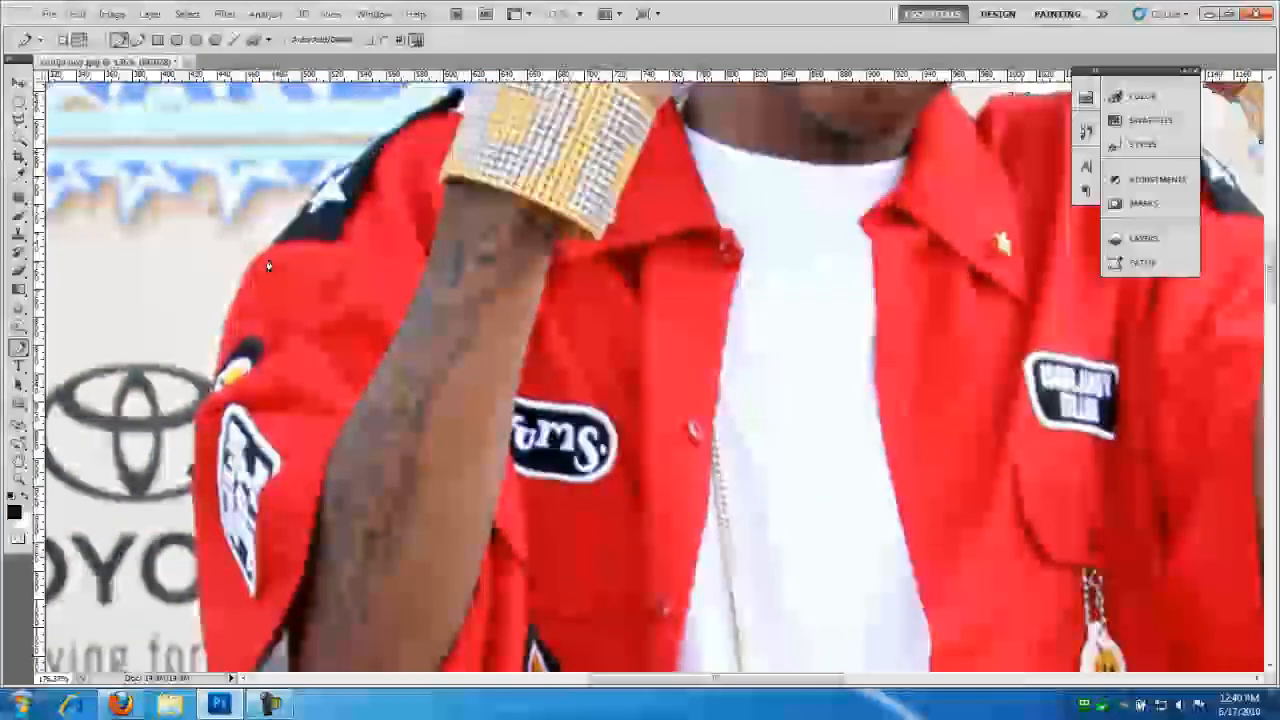
# Trace the shoulder along the starred black strap, past the wristband and over the fist to the cap brim.
pyautogui.moveTo(270, 245); pyautogui.dragTo(320, 355)
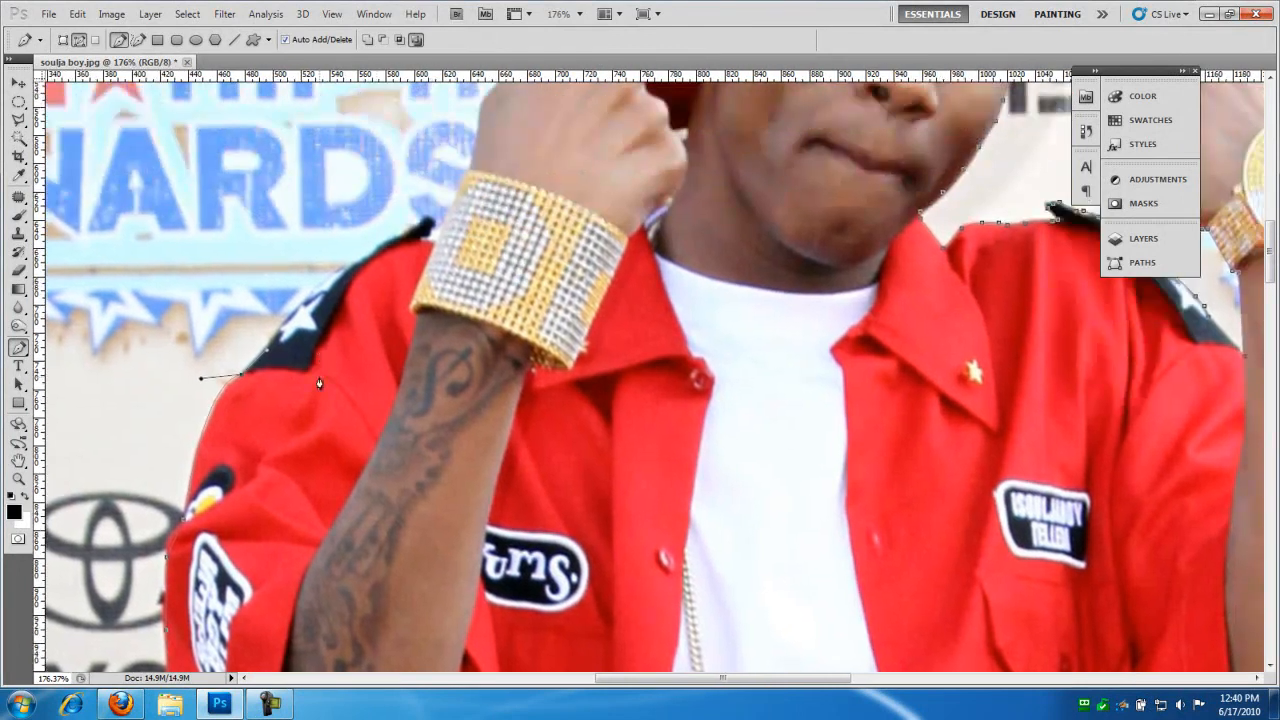
pyautogui.click(321, 342)
pyautogui.click(364, 313)
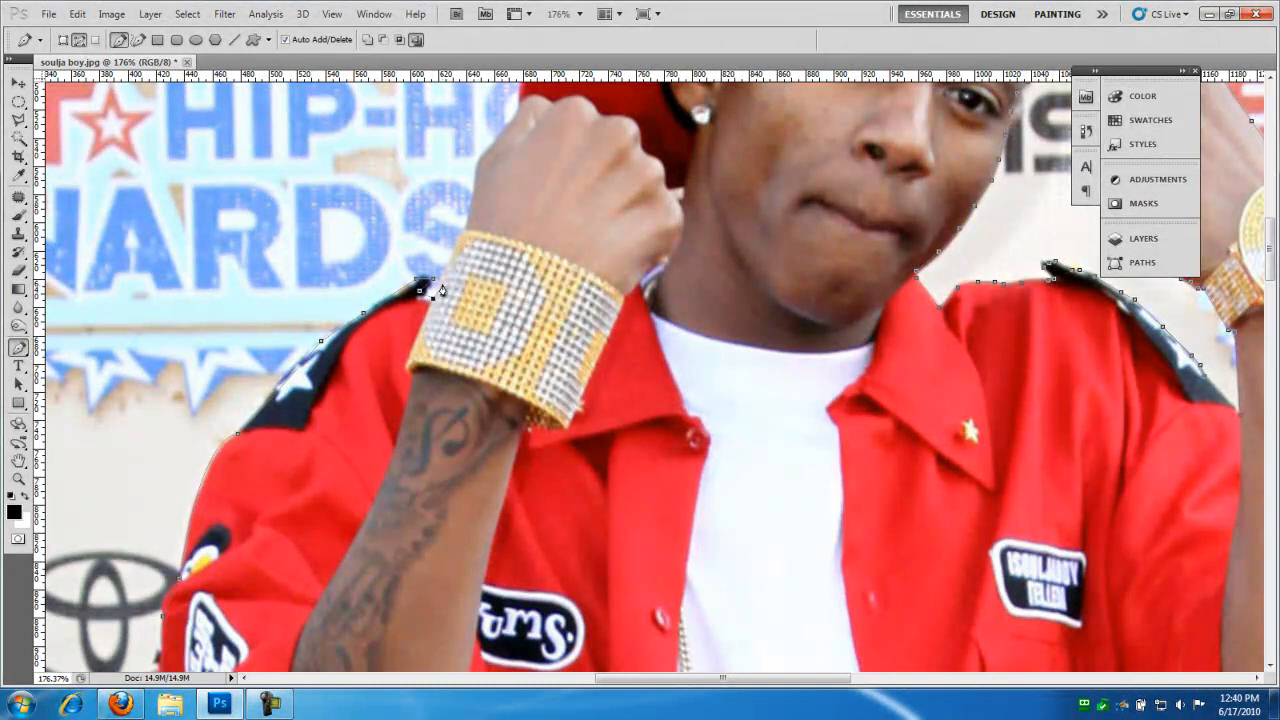
pyautogui.moveTo(459, 240); pyautogui.dragTo(444, 490)
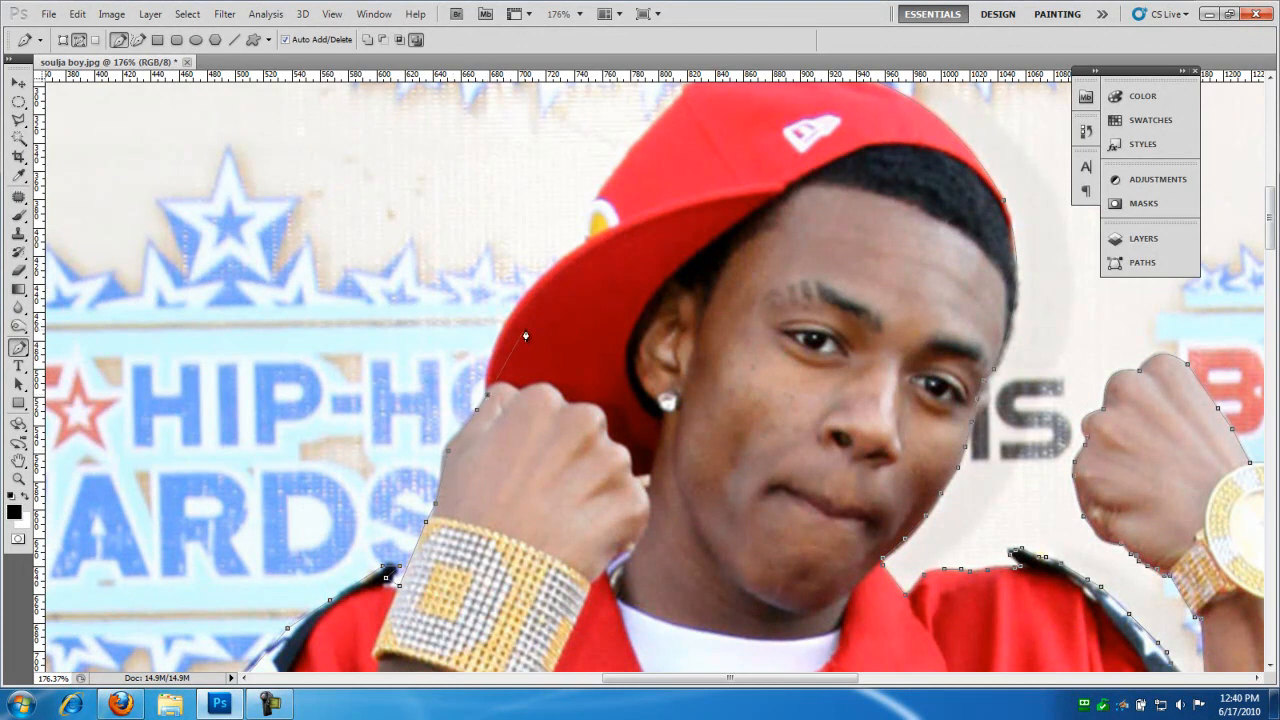
# Trace the red cap's brim and crown and close the path at its starting point.
pyautogui.moveTo(588, 244); pyautogui.dragTo(703, 179)
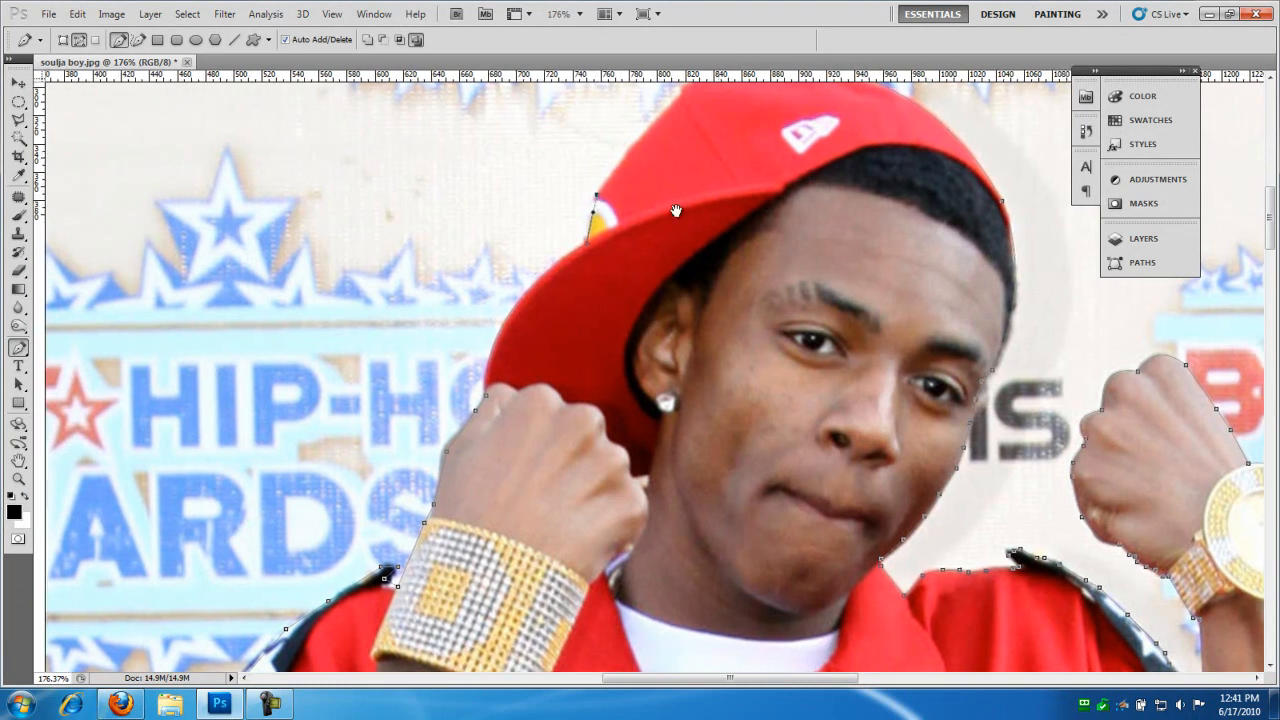
pyautogui.moveTo(711, 160); pyautogui.dragTo(583, 318)
pyautogui.moveTo(592, 242); pyautogui.dragTo(612, 243)
pyautogui.click(688, 238)
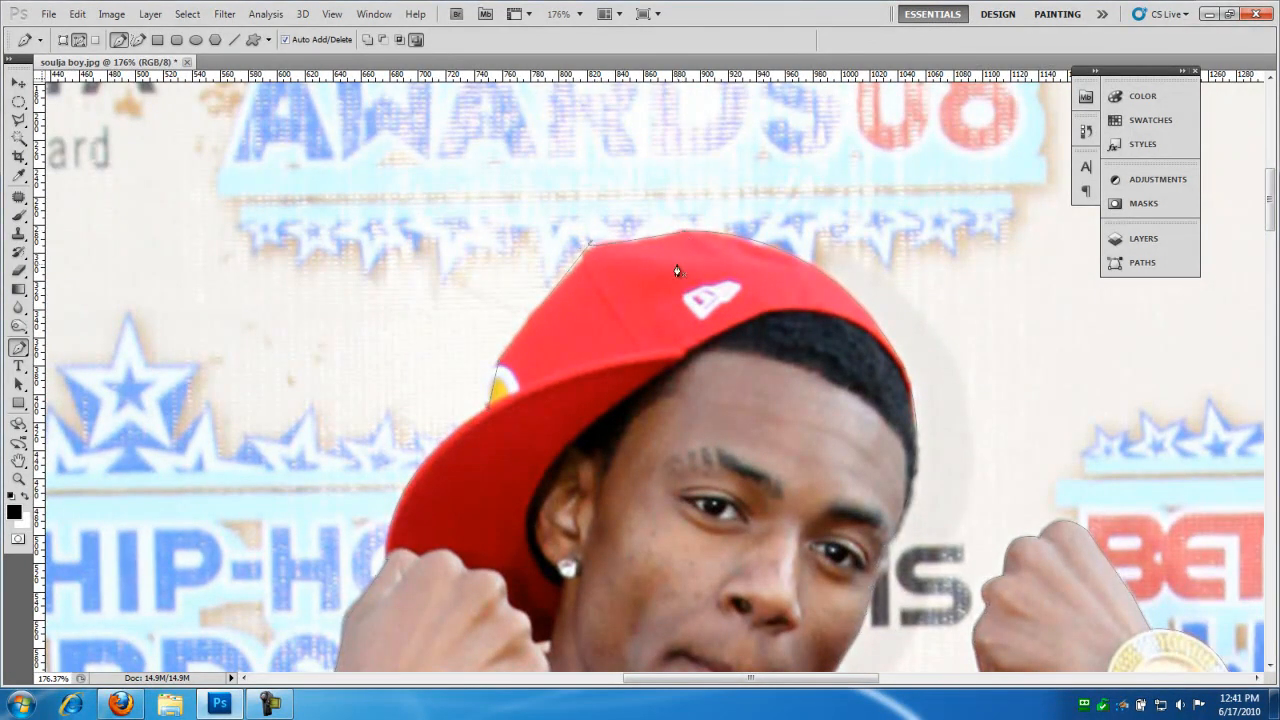
# Convert the closed path into a new anti-aliased selection around the man.
pyautogui.scroll(-5, 706, 422)
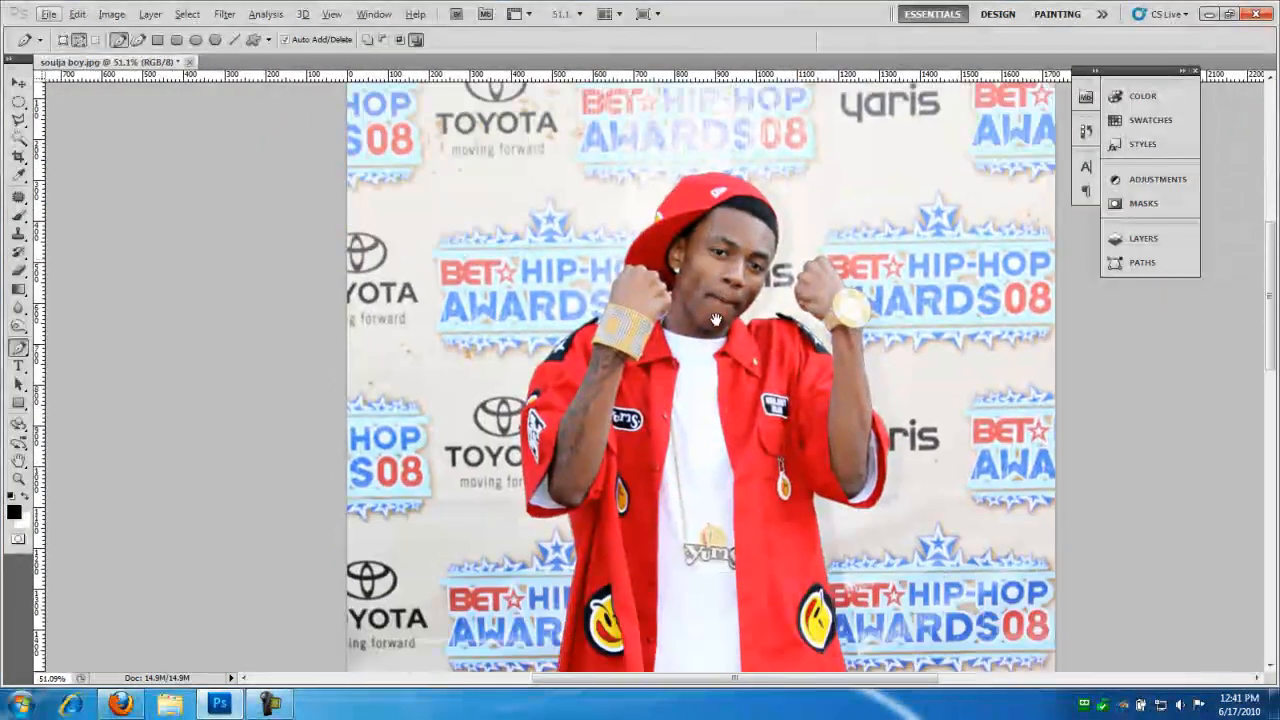
pyautogui.moveTo(716, 320); pyautogui.dragTo(618, 260)
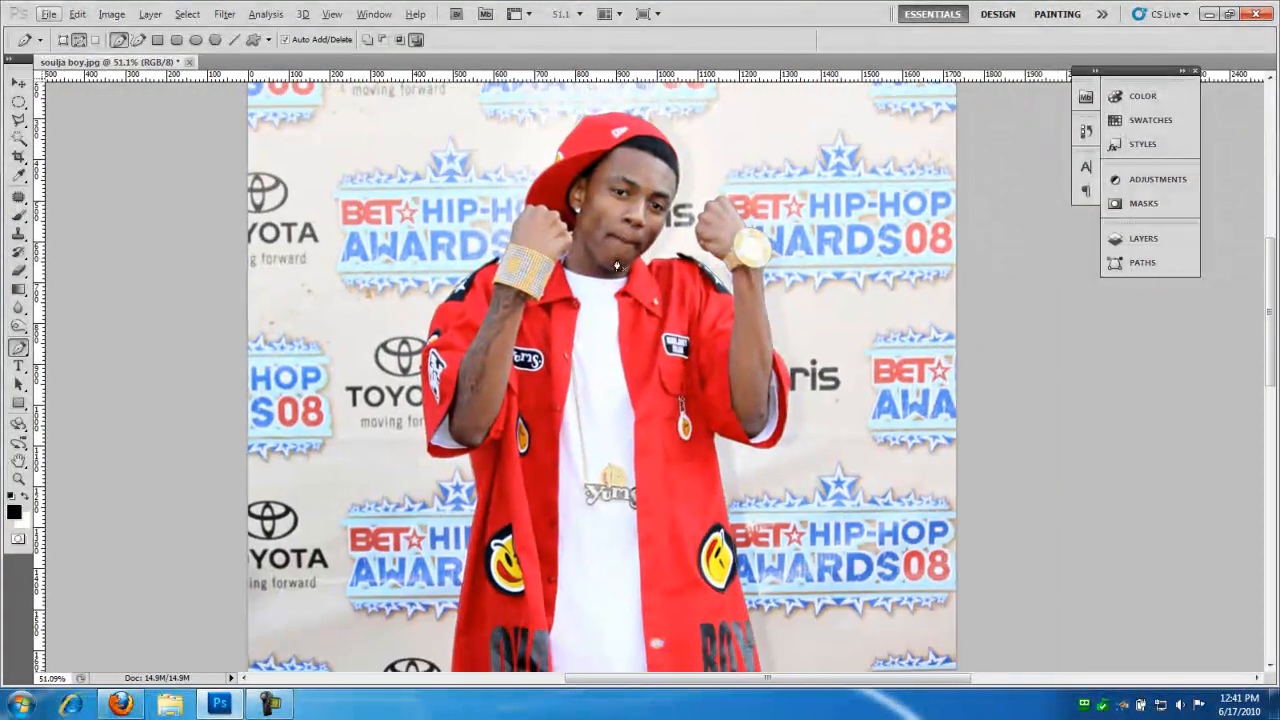
pyautogui.rightClick(590, 382)
pyautogui.click(646, 452)
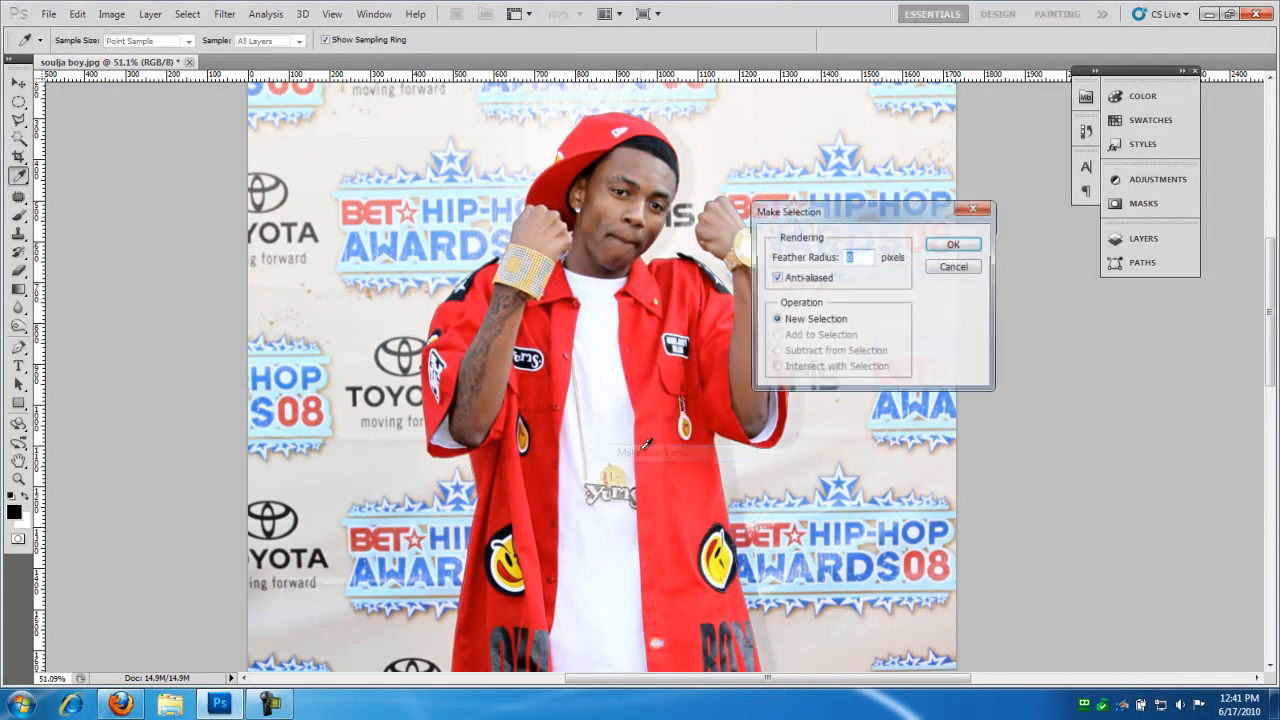
pyautogui.click(950, 250)
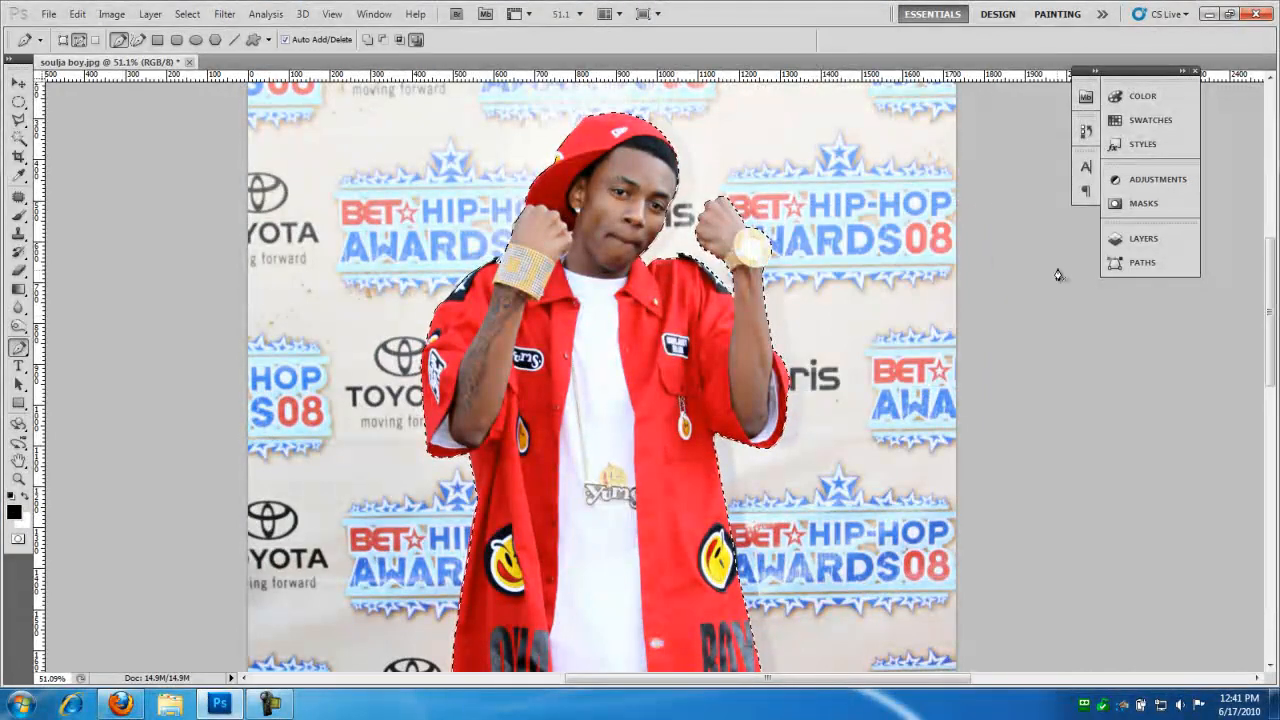
# Copy the selected man to a new layer and hide the Background layer to inspect the cutout down to the shoes.
pyautogui.click(1135, 240)
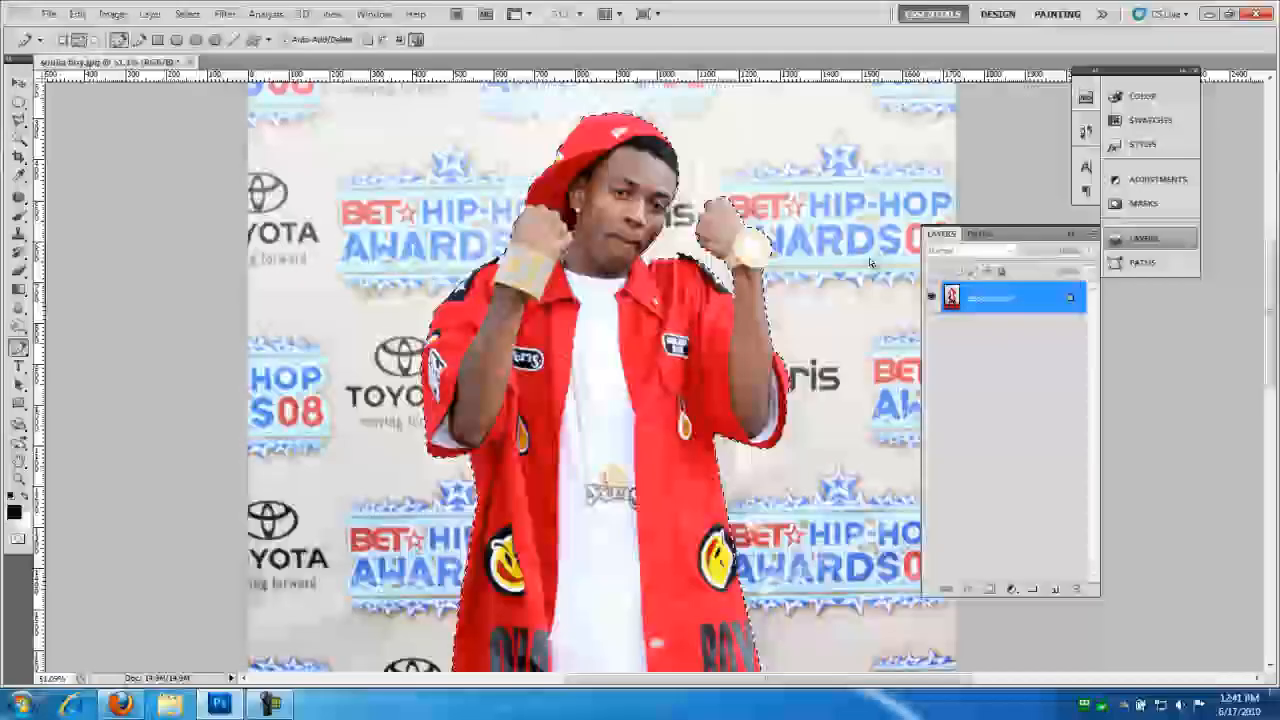
pyautogui.hotkey('ctrl', 'j')
pyautogui.click(931, 328)
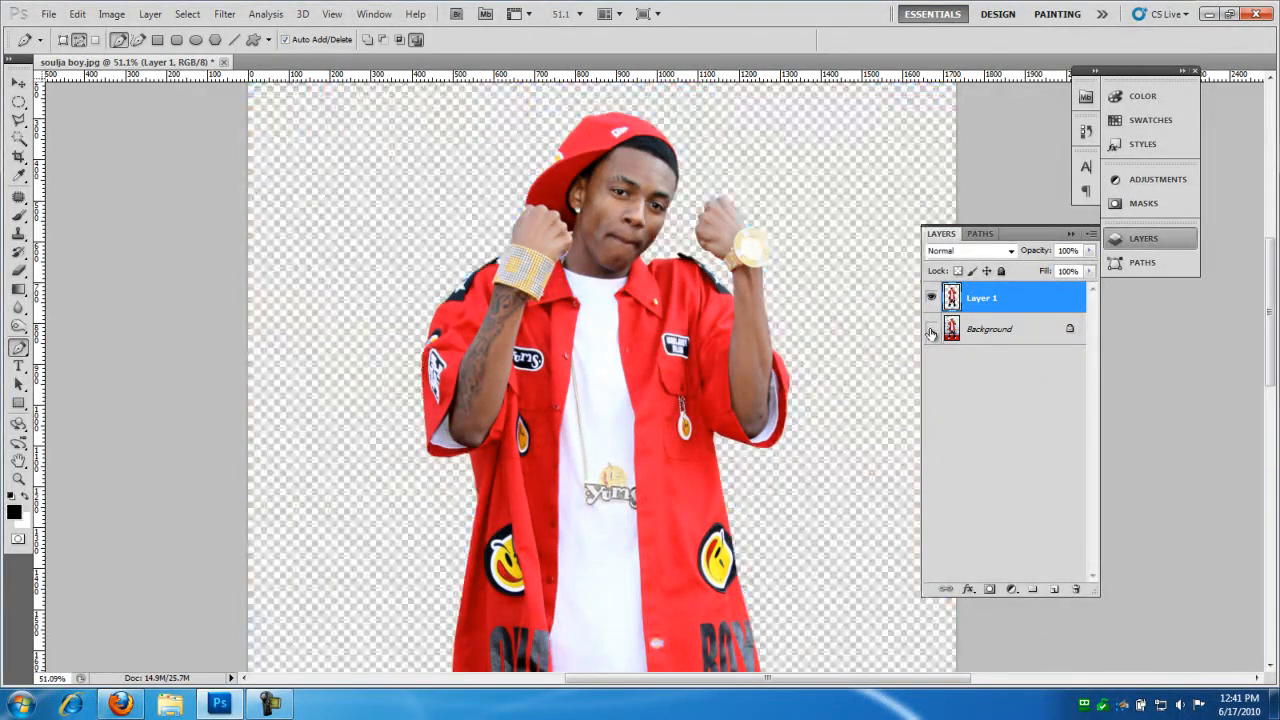
pyautogui.scroll(-5, 989, 456)
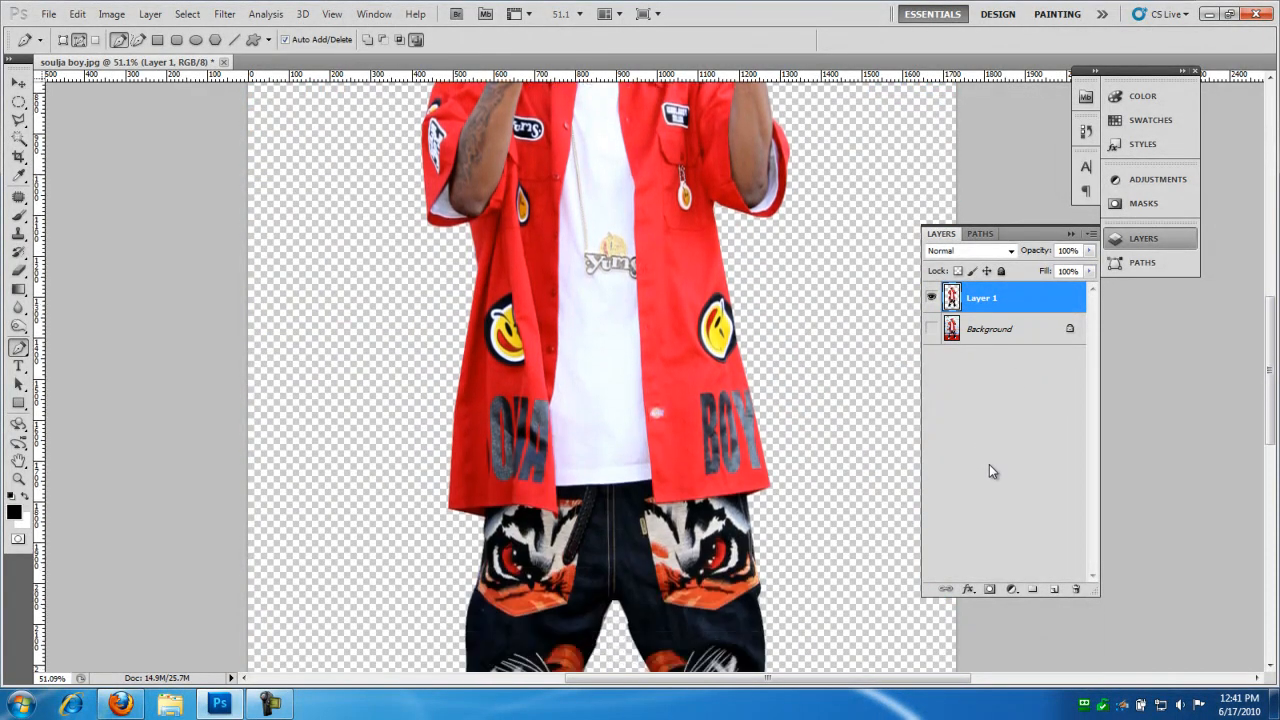
pyautogui.scroll(-2, 989, 470)
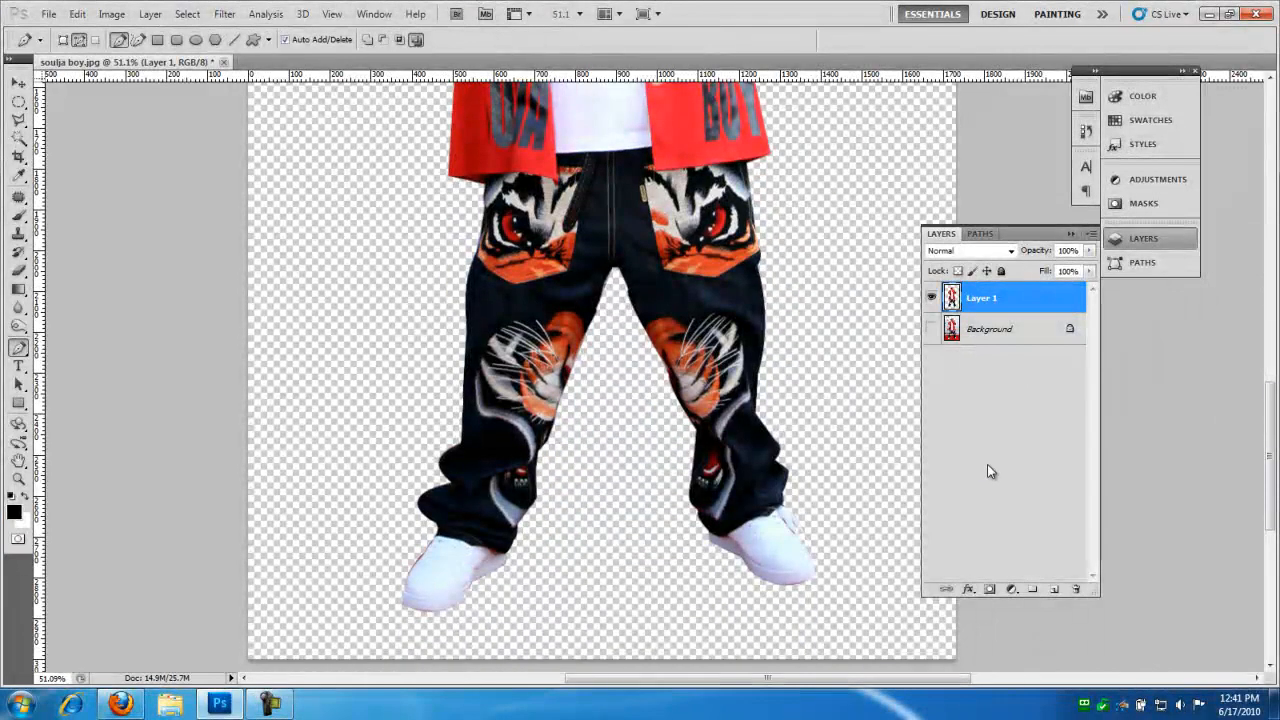
pyautogui.scroll(6, 987, 469)
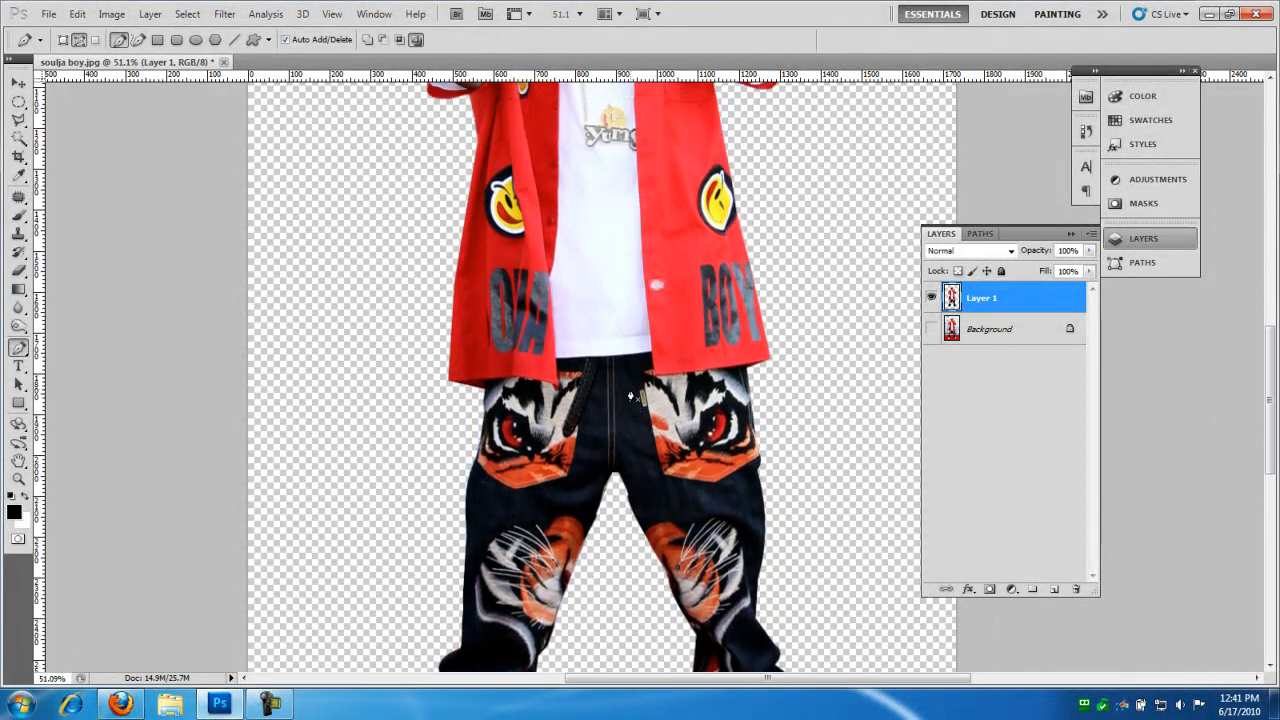
pyautogui.scroll(6, 632, 395)
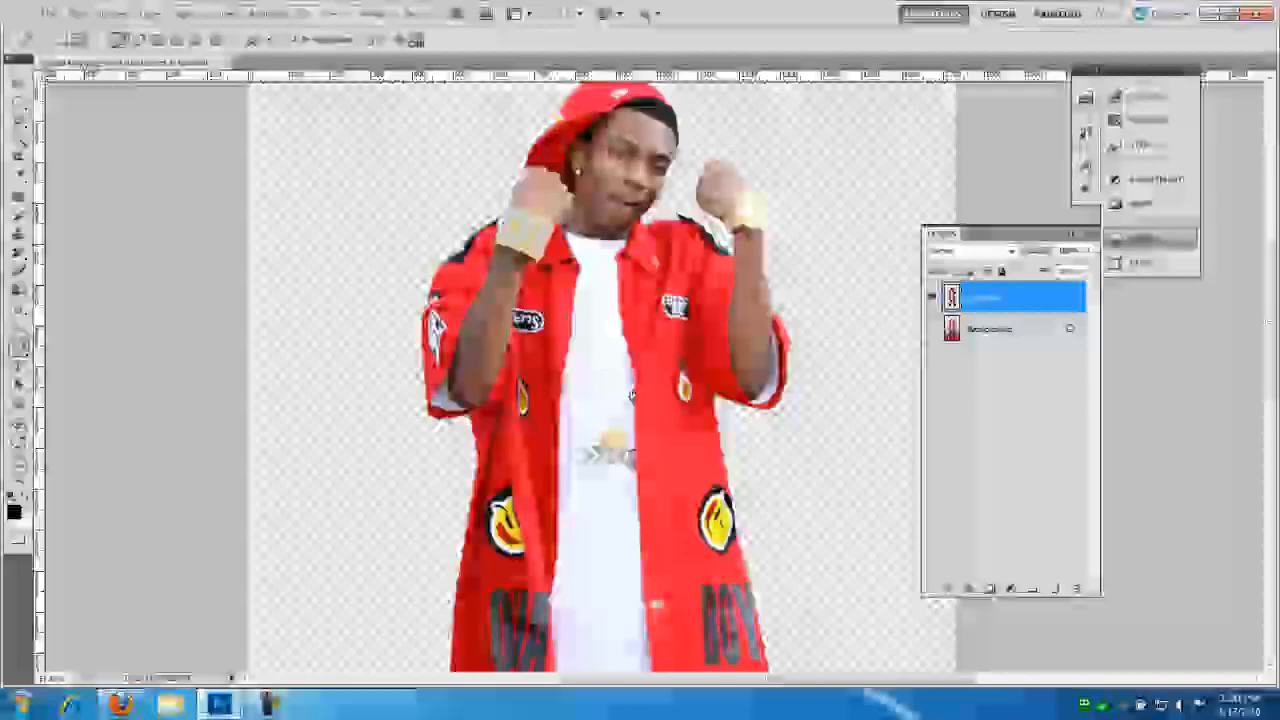